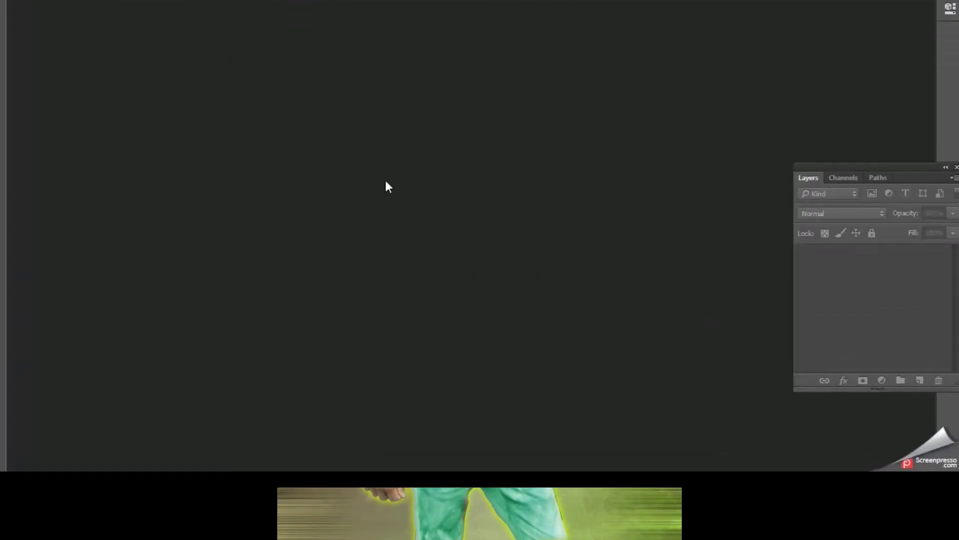
Open the photo 11111.jpg from the Desktop folder 125 in Photoshop.
left_click(386, 223)
left_click(40, 27)
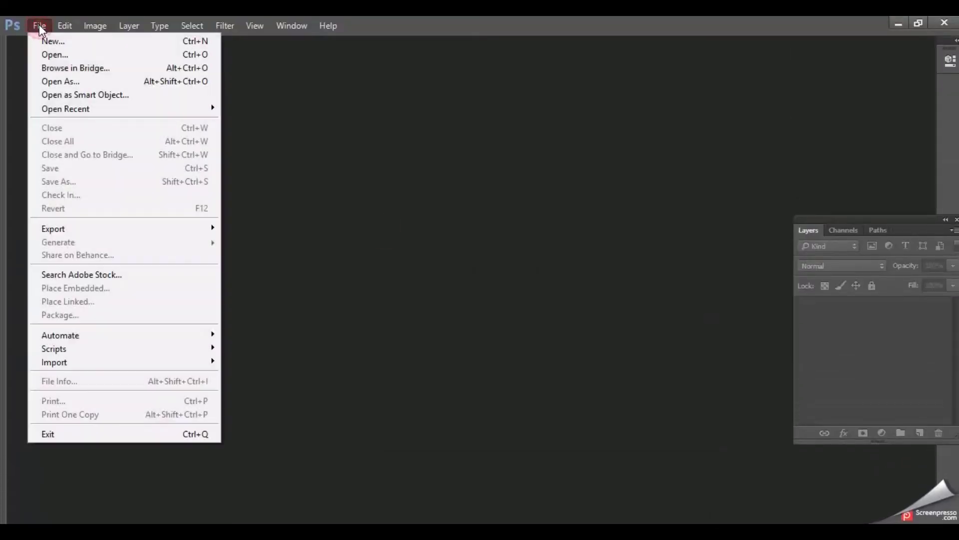
left_click(59, 55)
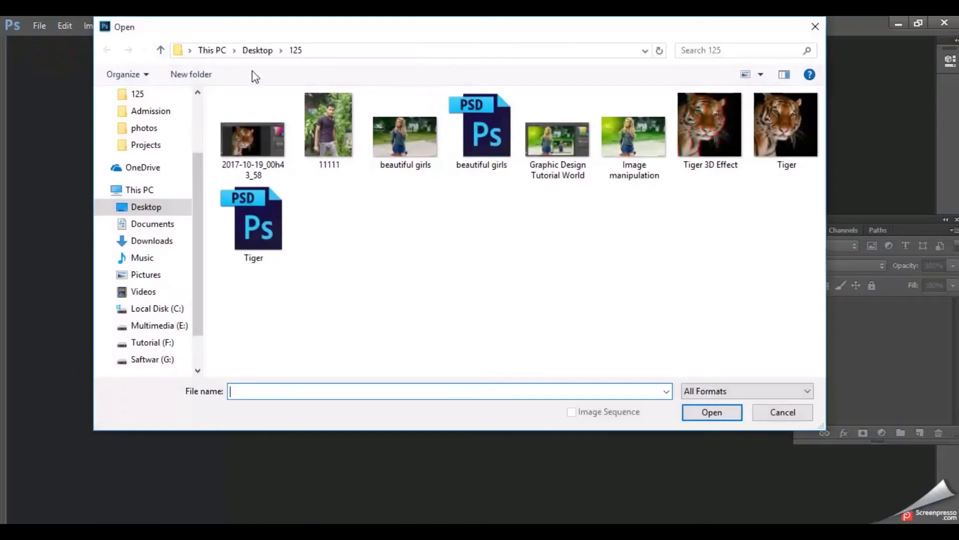
left_click(332, 165)
left_click(720, 412)
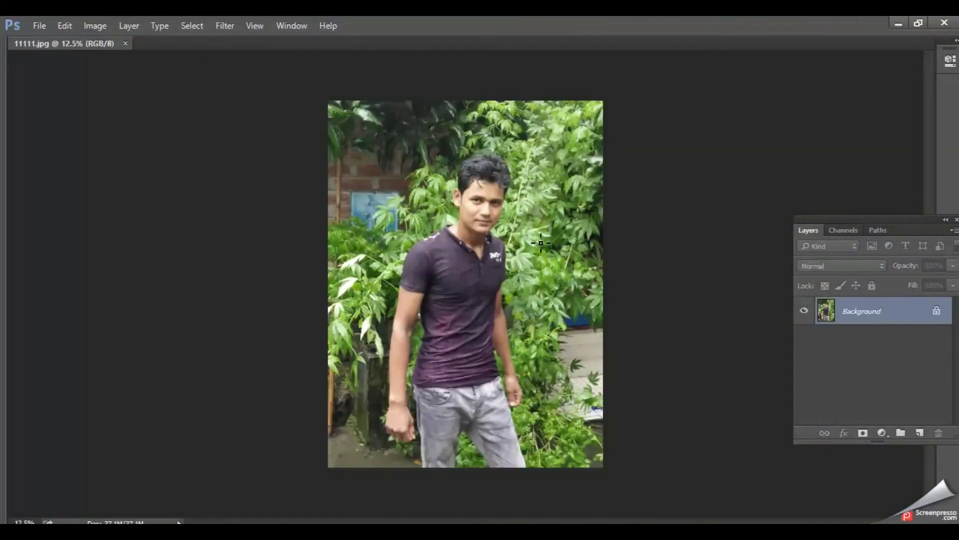
scroll(465, 248, "up", 1)
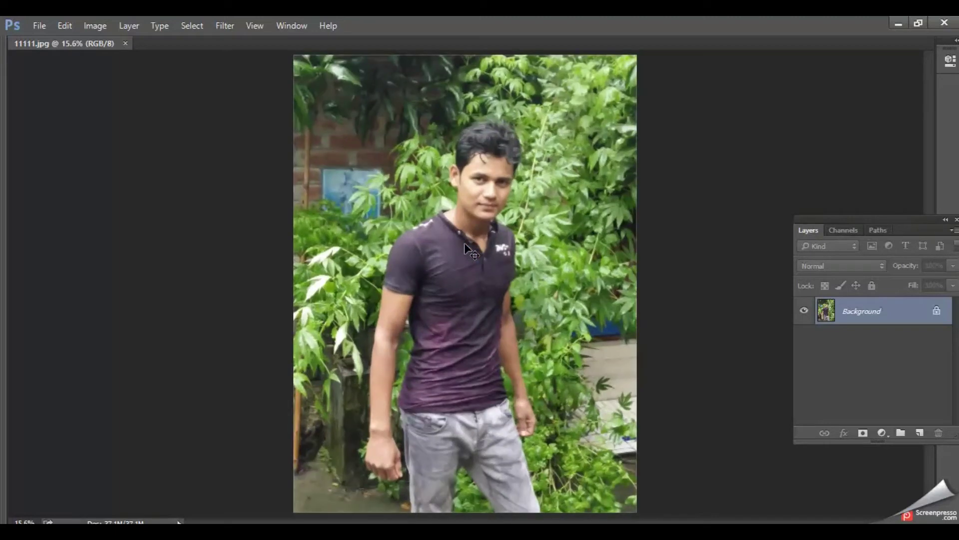
left_click(465, 248)
Apply a Camera Raw Filter with Temperature +8, Tint +4, Exposure -0.15 and Contrast +7.
left_click(231, 28)
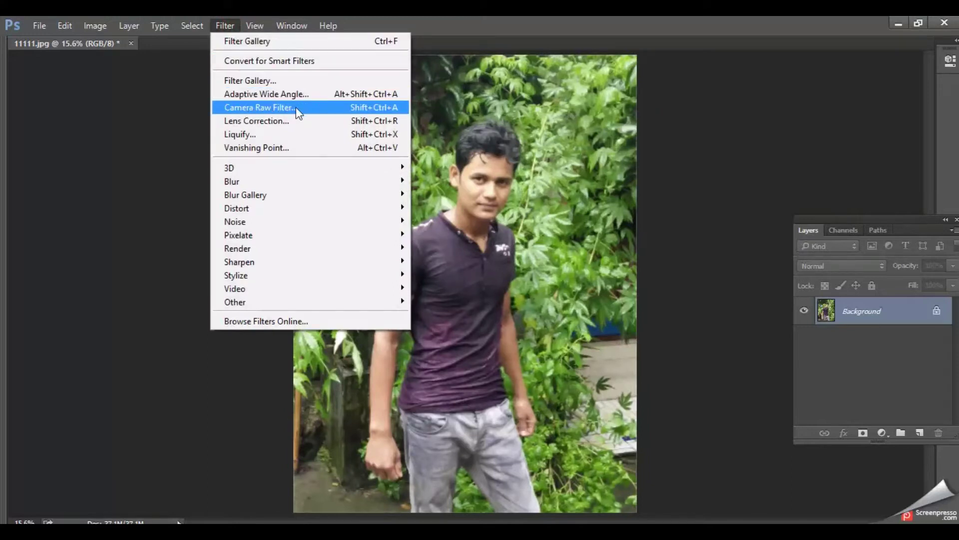
left_click(279, 110)
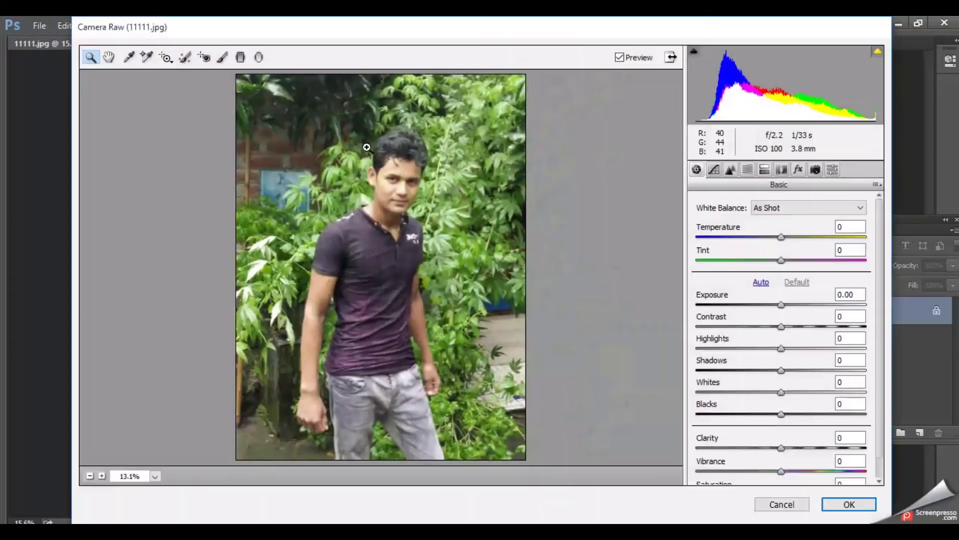
left_click(397, 207)
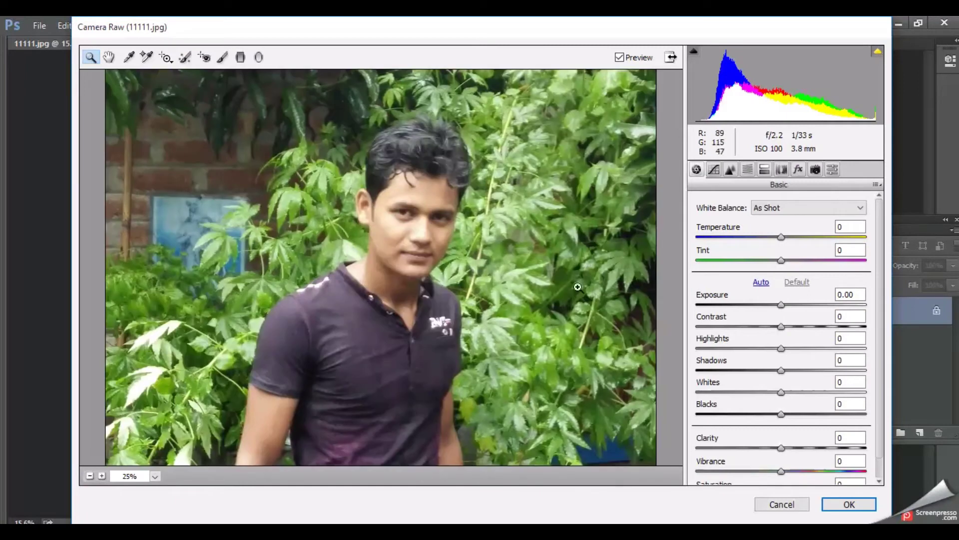
mouse_move(780, 237)
left_mouse_down()
mouse_move(782, 261)
mouse_move(809, 260)
mouse_move(784, 261)
left_mouse_up()
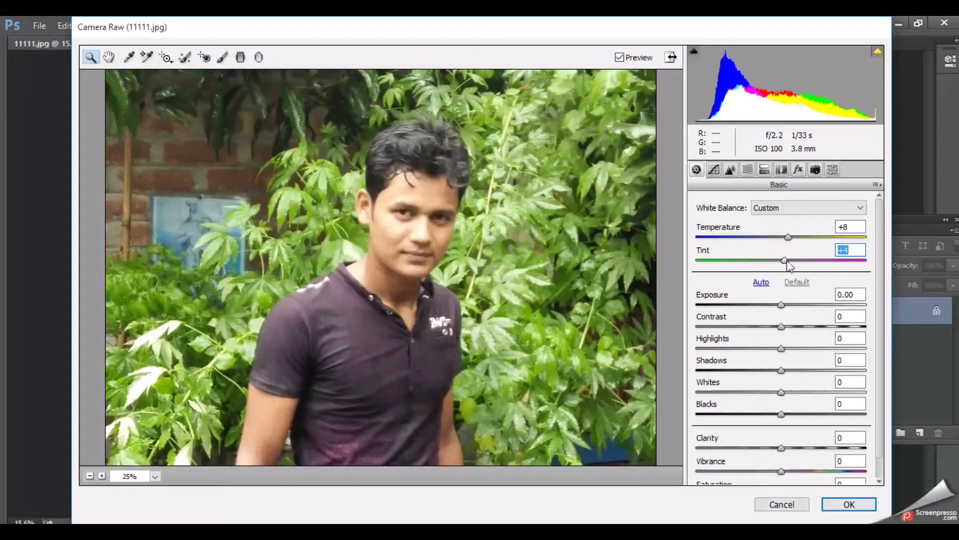
mouse_move(782, 306)
left_mouse_down()
mouse_move(769, 306)
mouse_move(783, 306)
mouse_move(788, 327)
left_mouse_up()
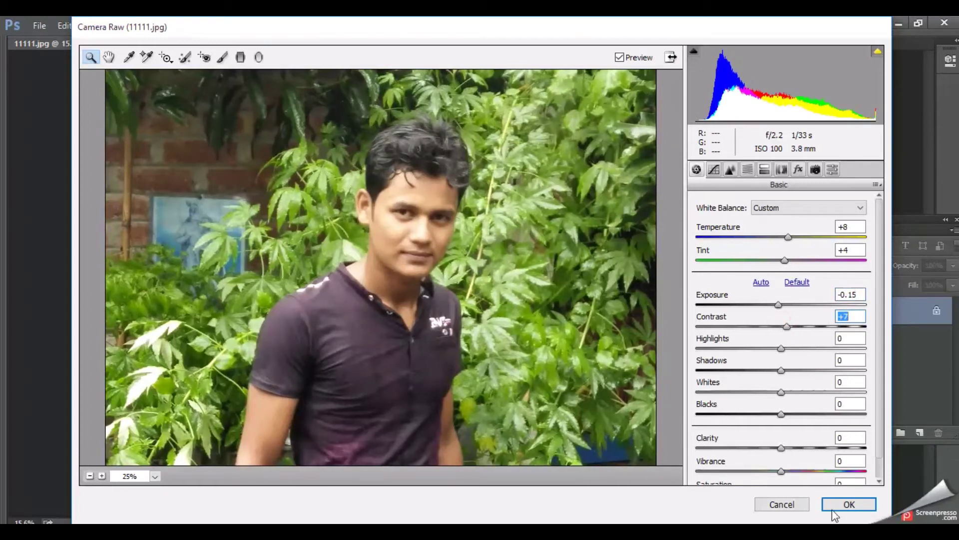
left_click(848, 504)
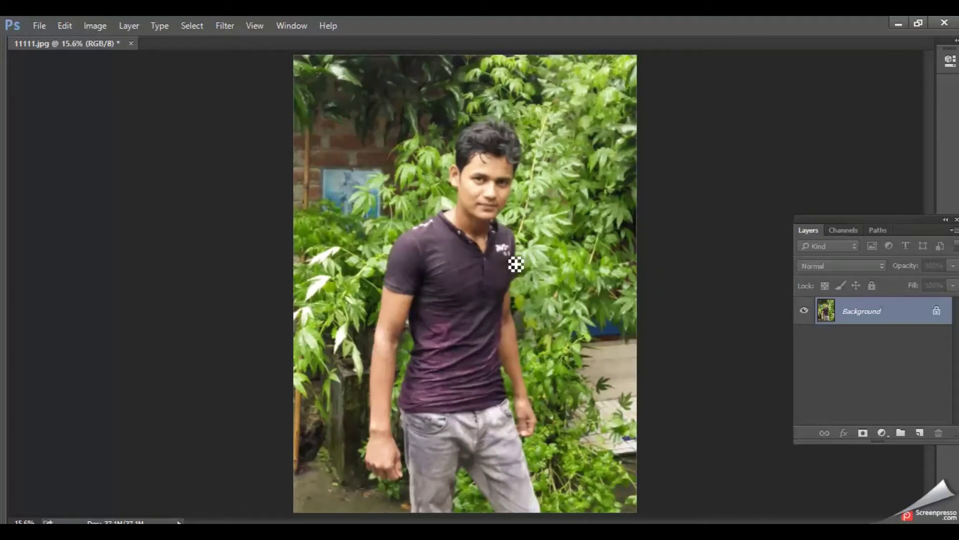
Duplicate the Background layer twice to create Background copy and Background copy 2.
right_click(906, 315)
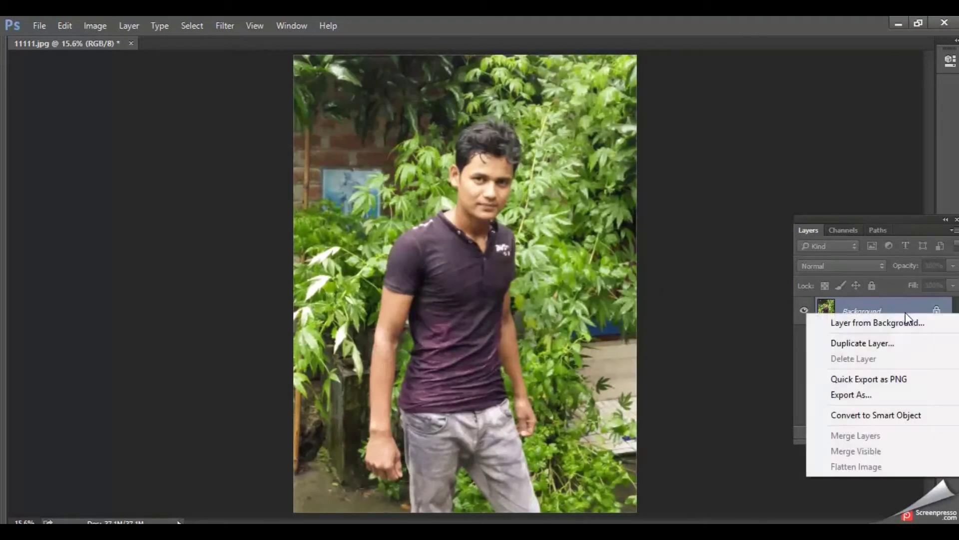
left_click(889, 344)
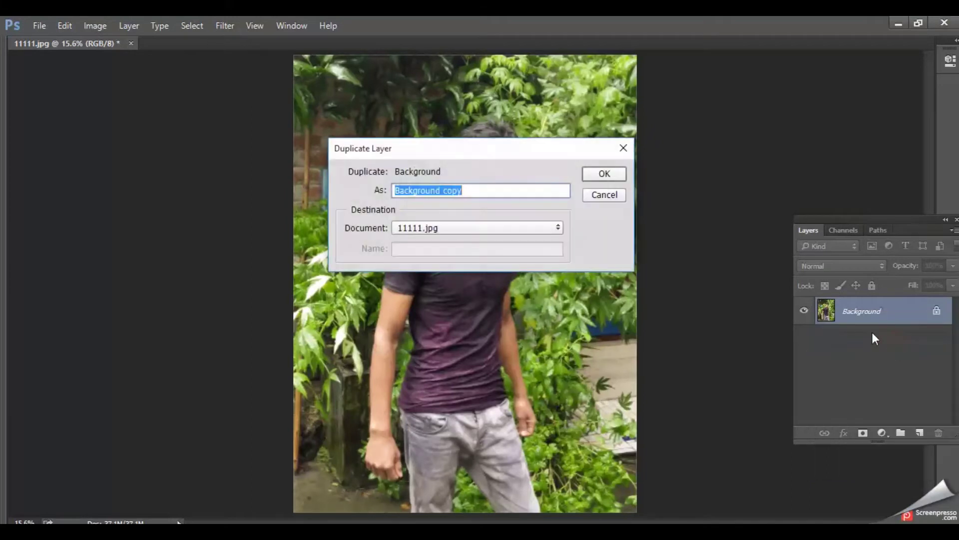
left_click(605, 174)
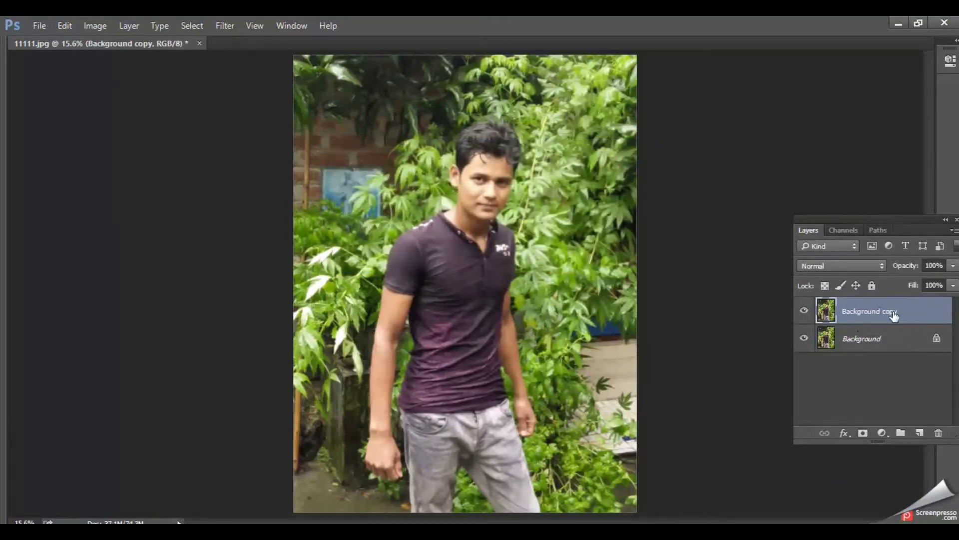
right_click(894, 314)
left_click(775, 154)
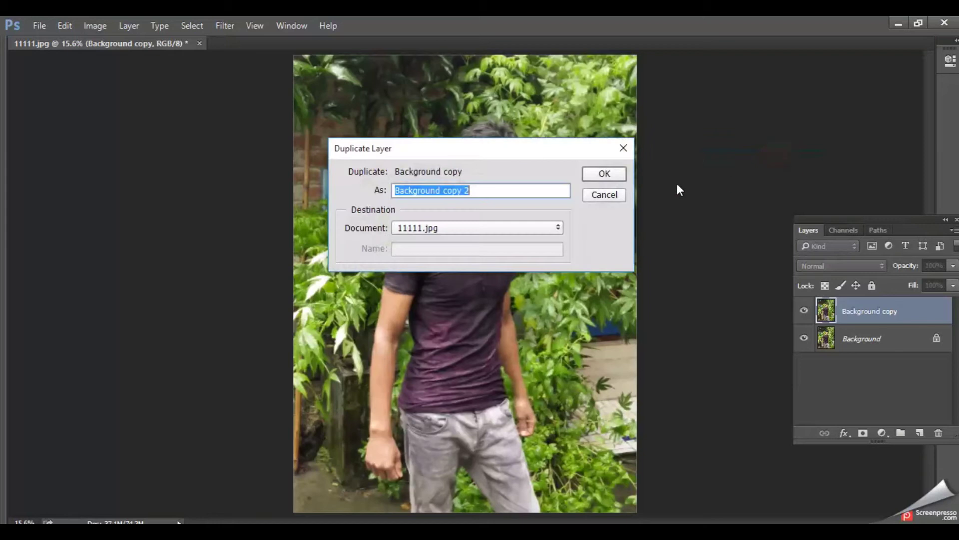
left_click(604, 174)
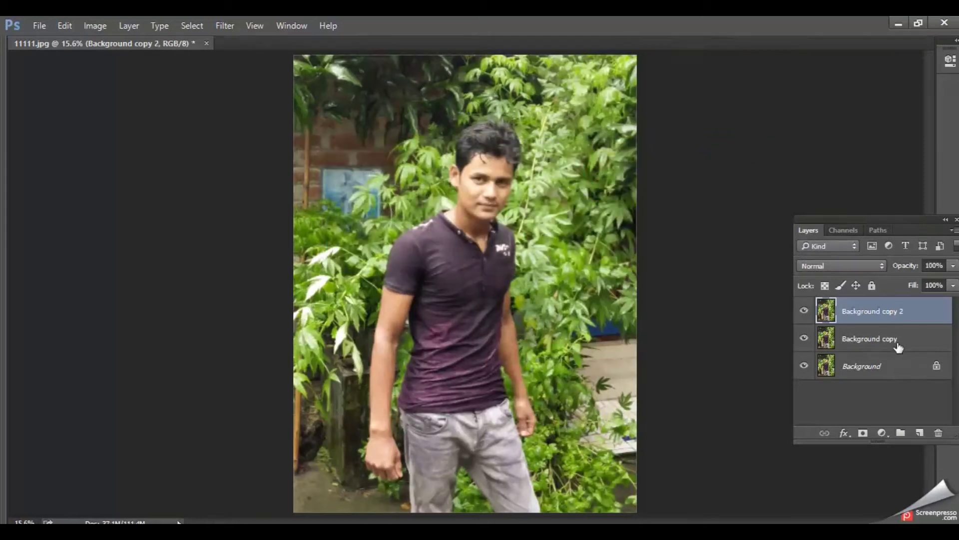
left_click(899, 338)
left_click(879, 310)
Apply a Motion Blur to Background copy 2 with angle 45° and distance 762 pixels.
left_click(224, 27)
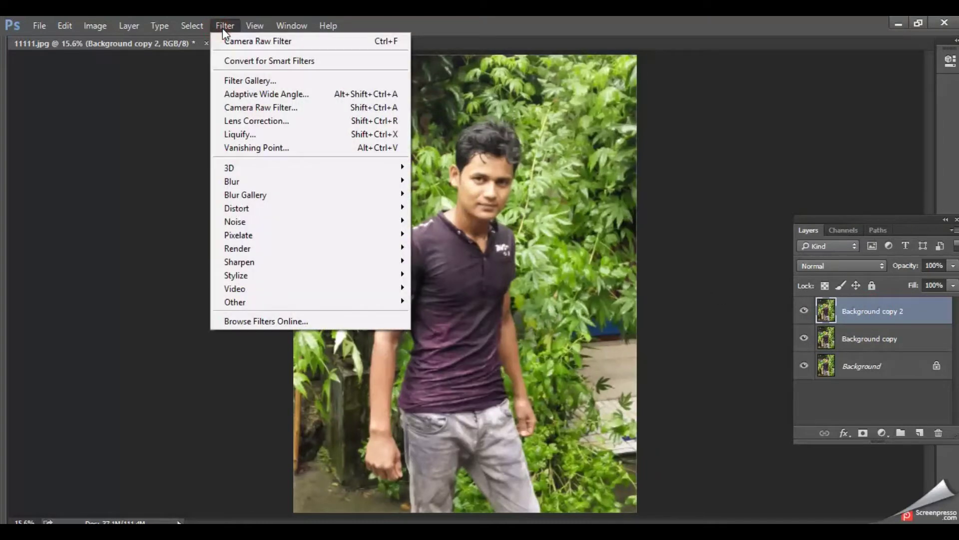
mouse_move(247, 181)
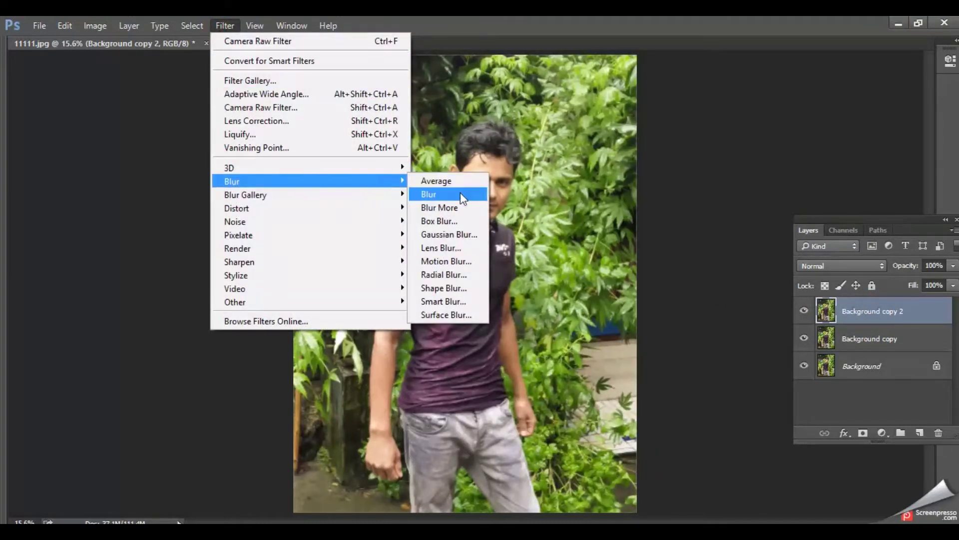
left_click(457, 265)
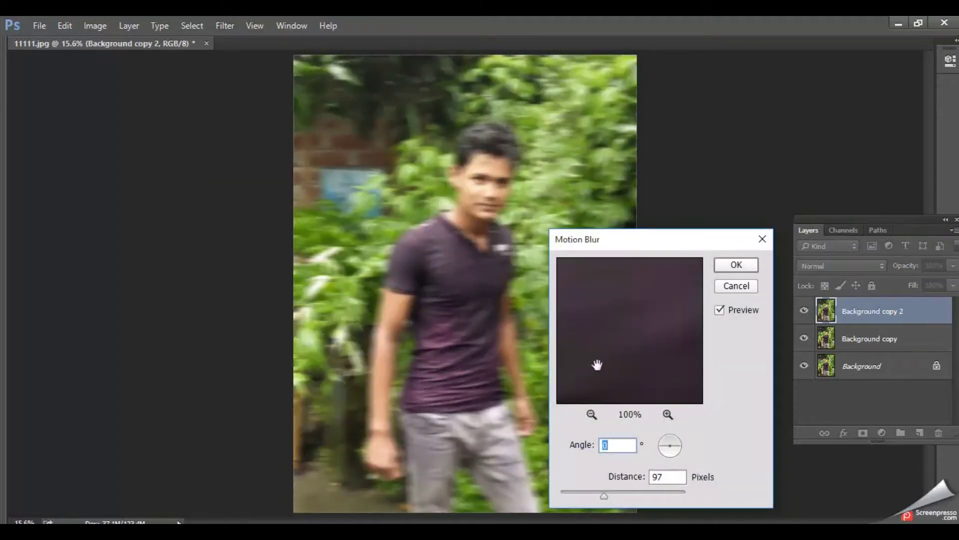
left_click_drag(604, 495, 648, 499)
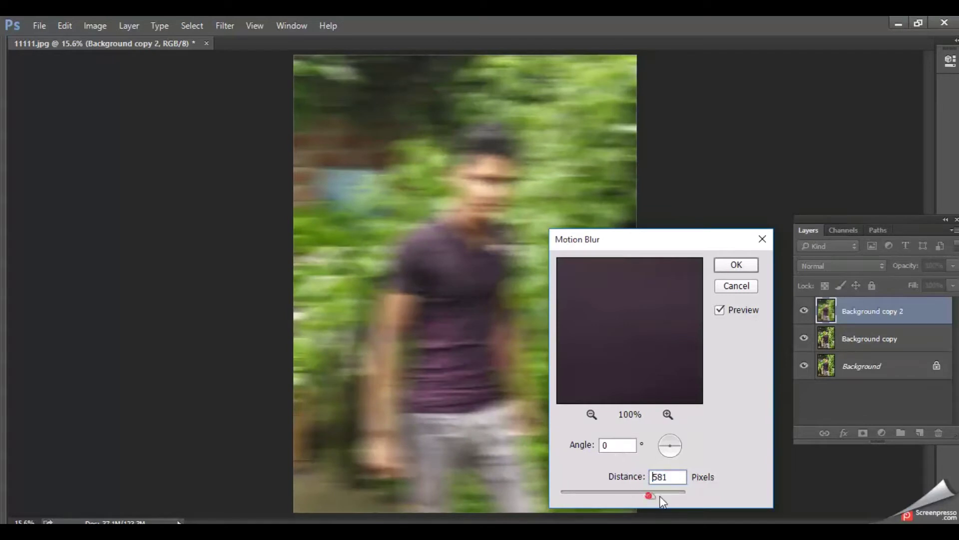
left_click_drag(661, 497, 665, 496)
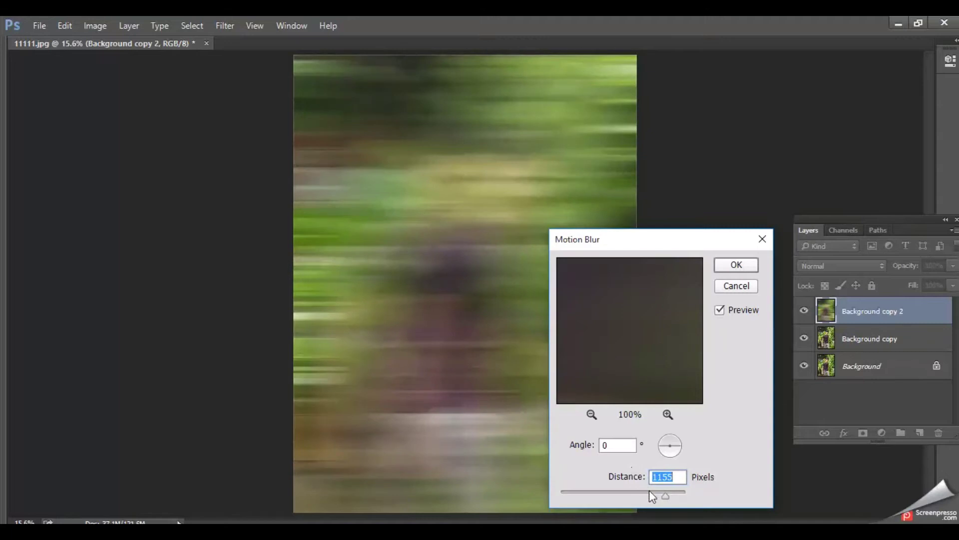
left_click(652, 495)
left_click(623, 445)
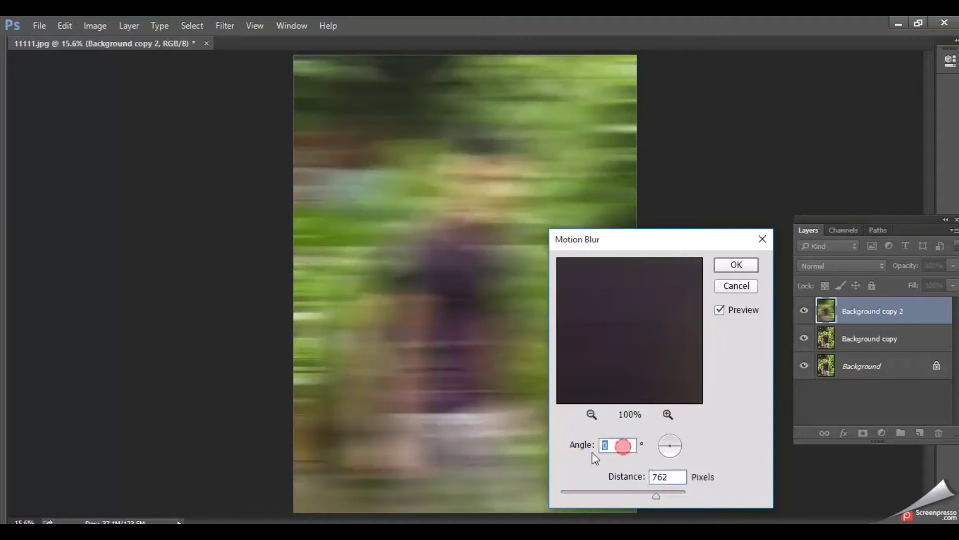
type("90")
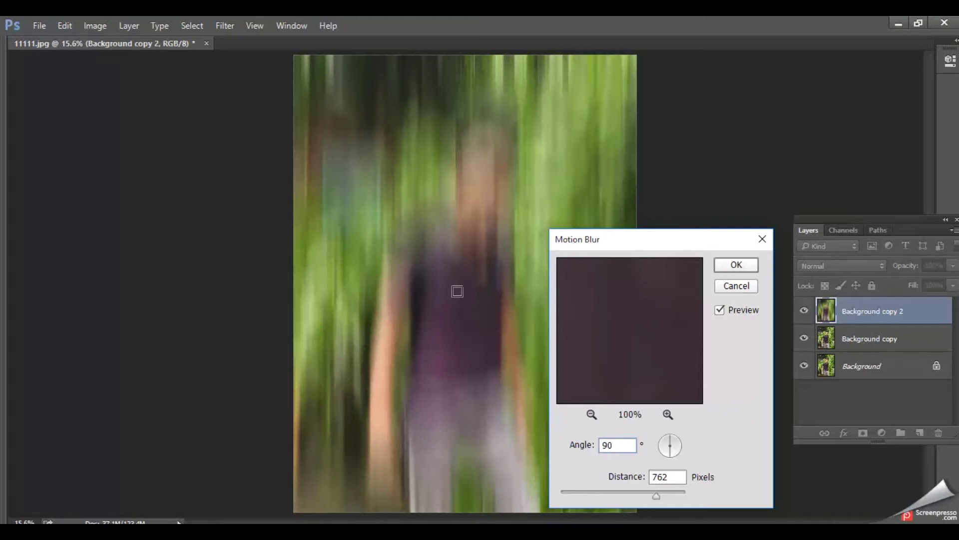
double_click(622, 445)
type("45")
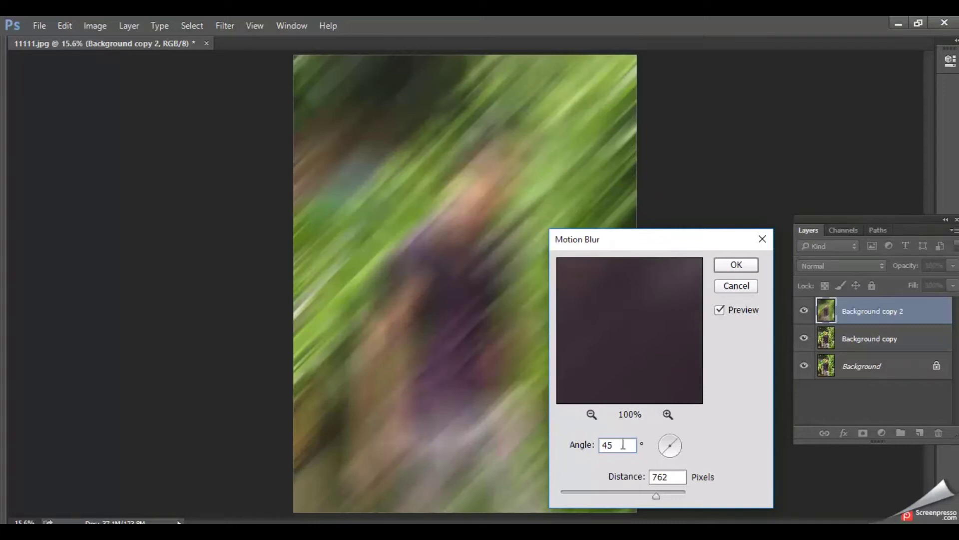
left_click(737, 265)
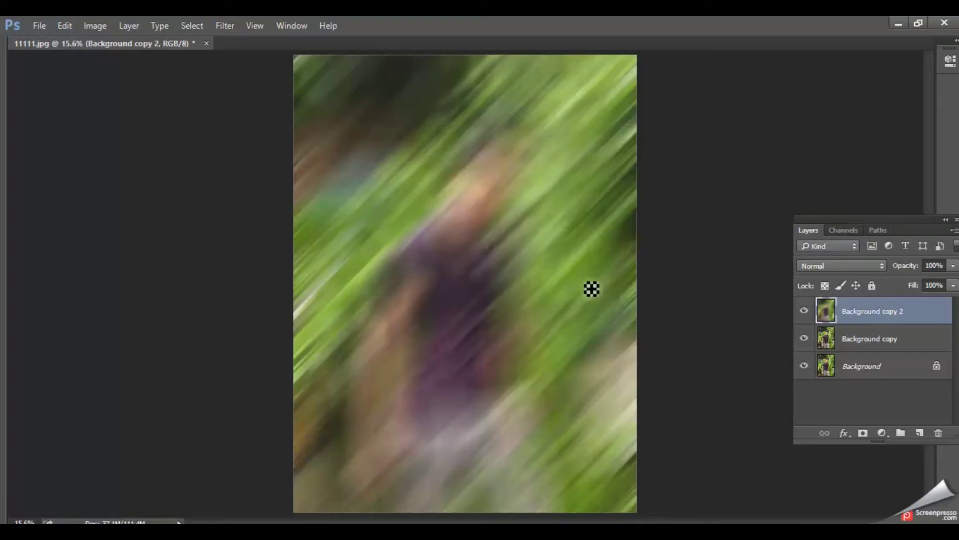
Hide the blurred Background copy 2 layer and make Background copy the active layer.
left_click(805, 312)
left_click(899, 340)
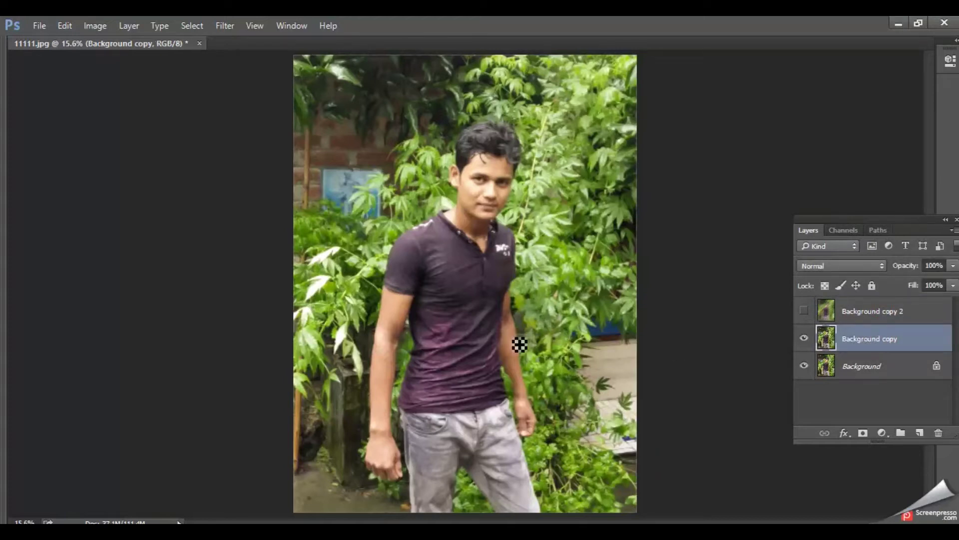
scroll(509, 335, "up", 1)
scroll(507, 335, "up", 1)
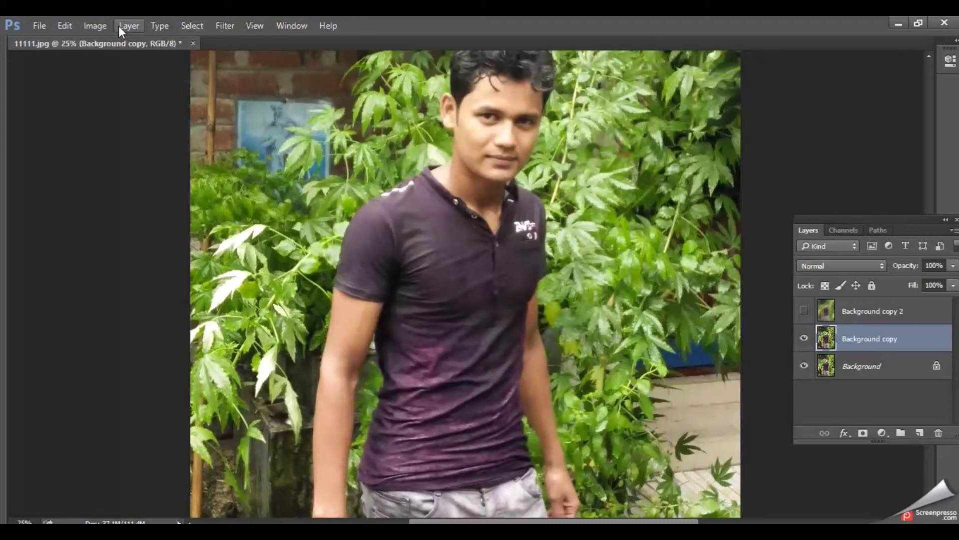
Resize the image to 25 inches wide at 72 pixels/inch (25 × 33.333 in).
left_click(87, 23)
mouse_move(116, 61)
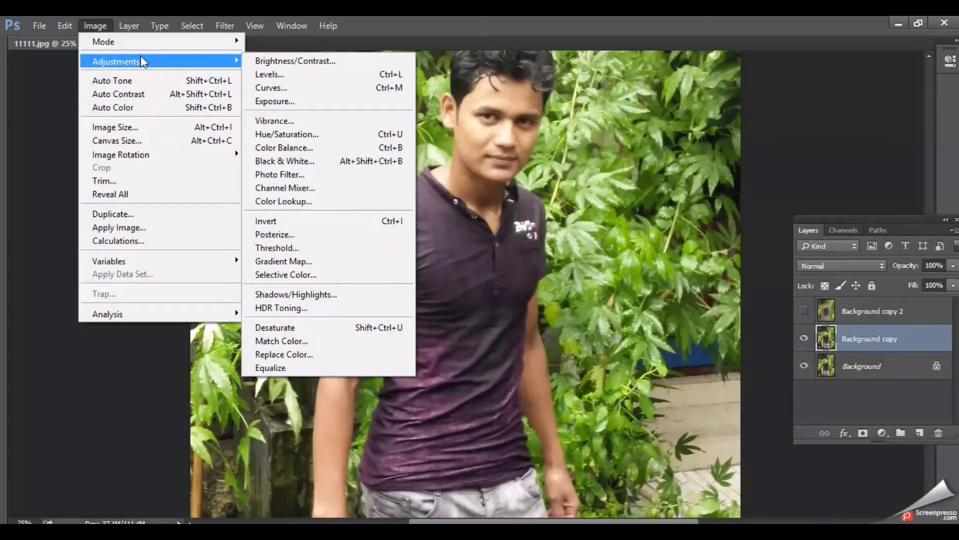
left_click(158, 127)
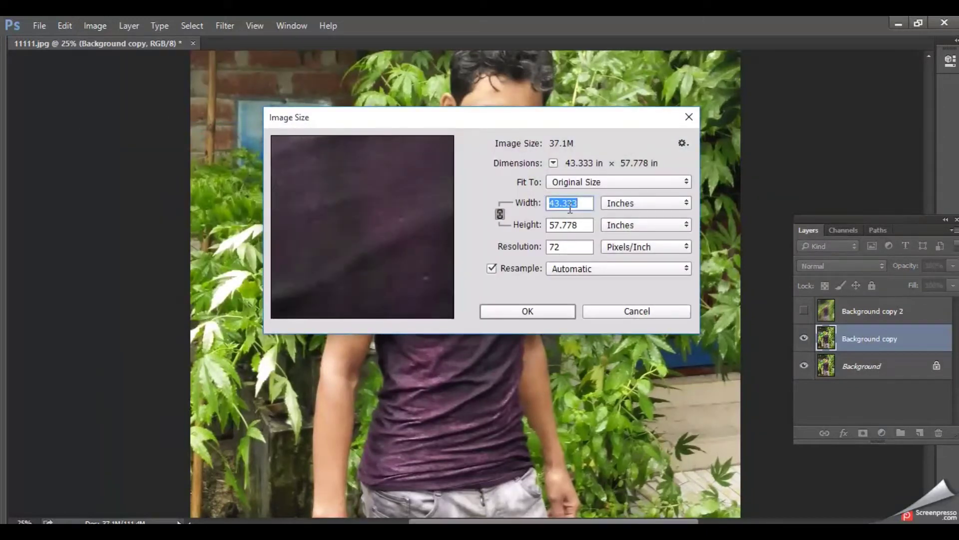
type("25")
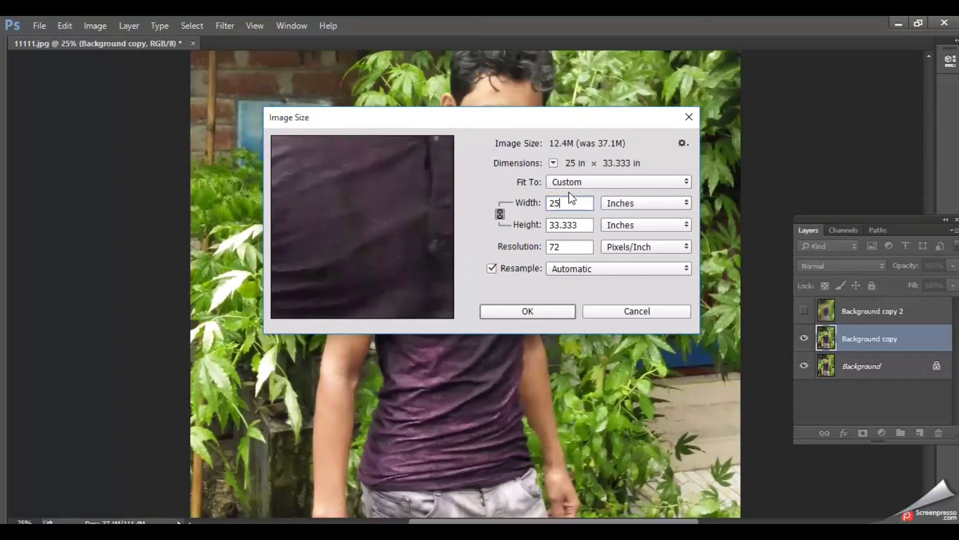
double_click(572, 248)
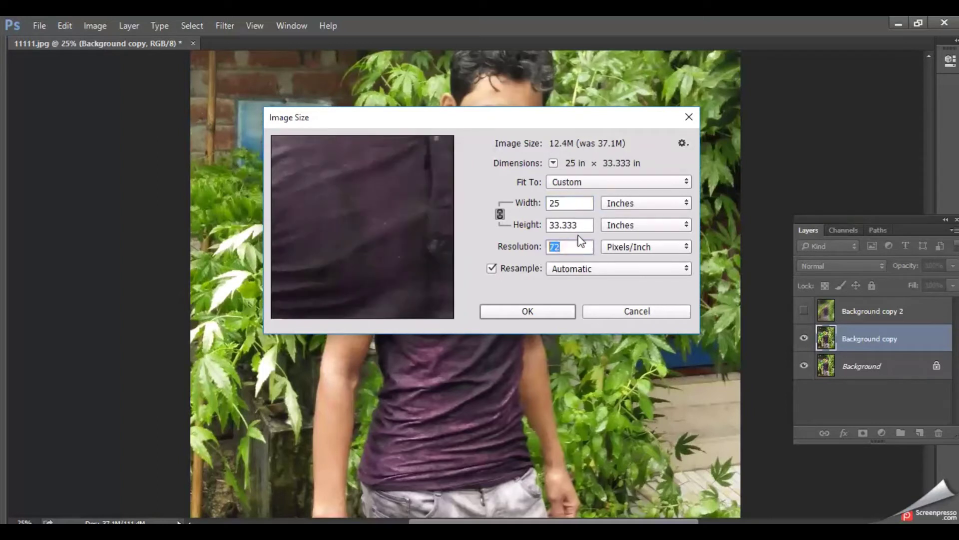
left_click(569, 312)
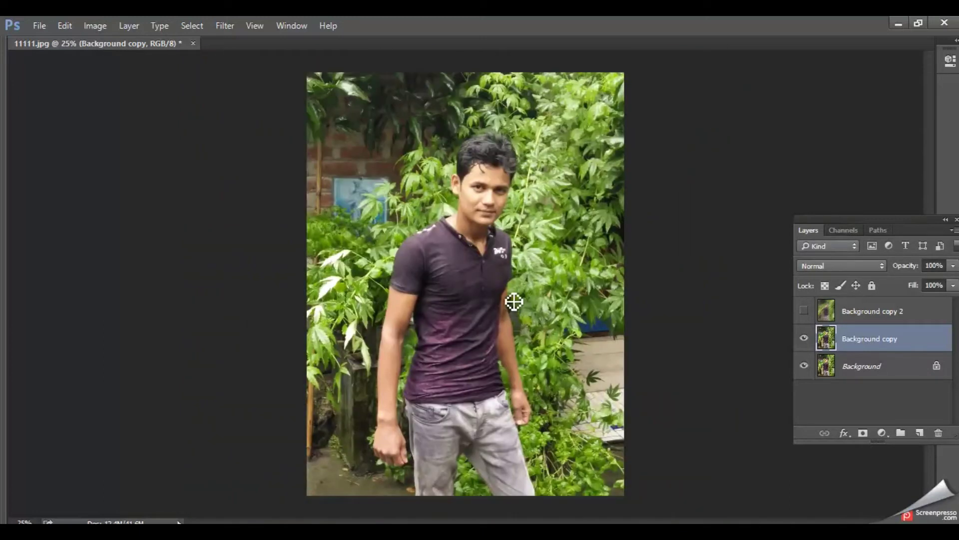
Zoom the photo to 50% and select the Pen tool for drawing paths.
key("ctrl+plus")
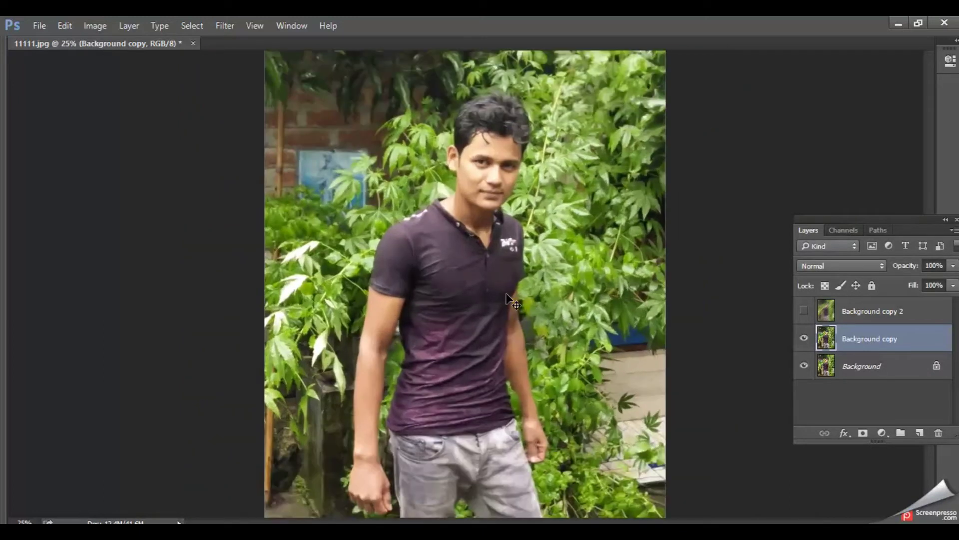
key("ctrl+plus")
scroll(487, 299, "down", 3)
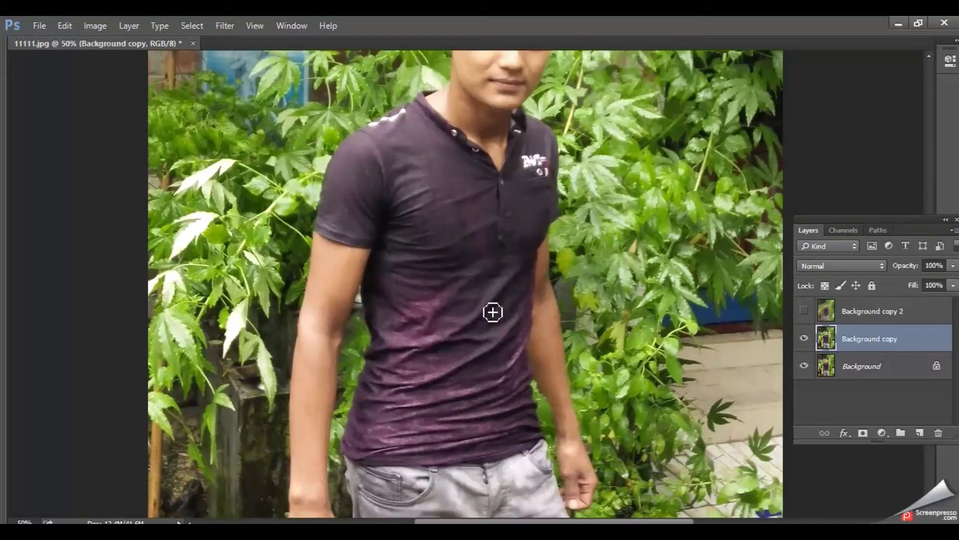
scroll(491, 310, "down", 3)
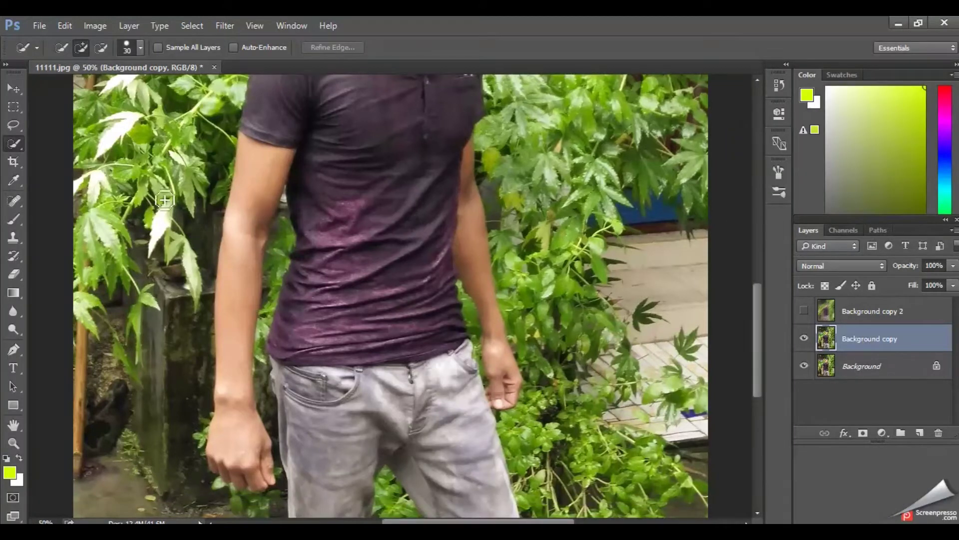
left_click(13, 350)
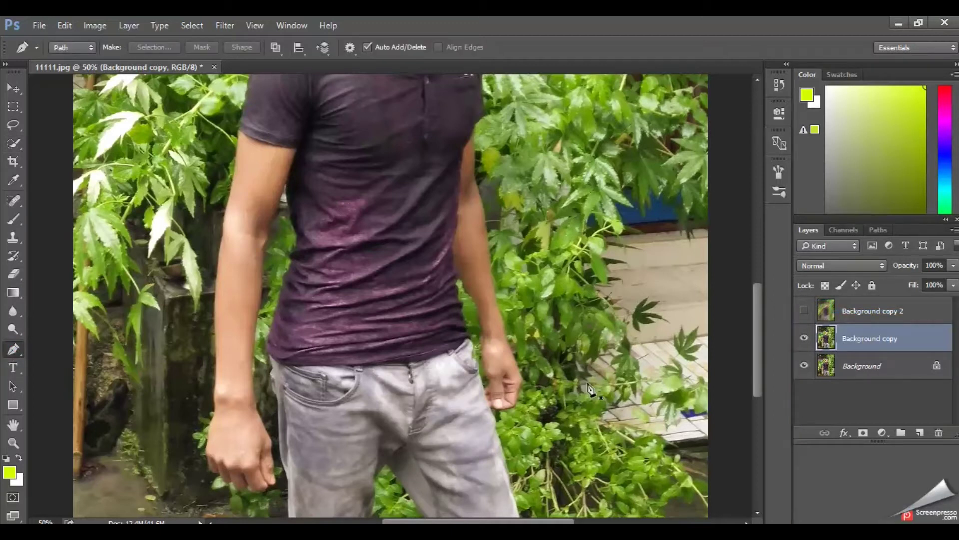
scroll(500, 404, "down", 2)
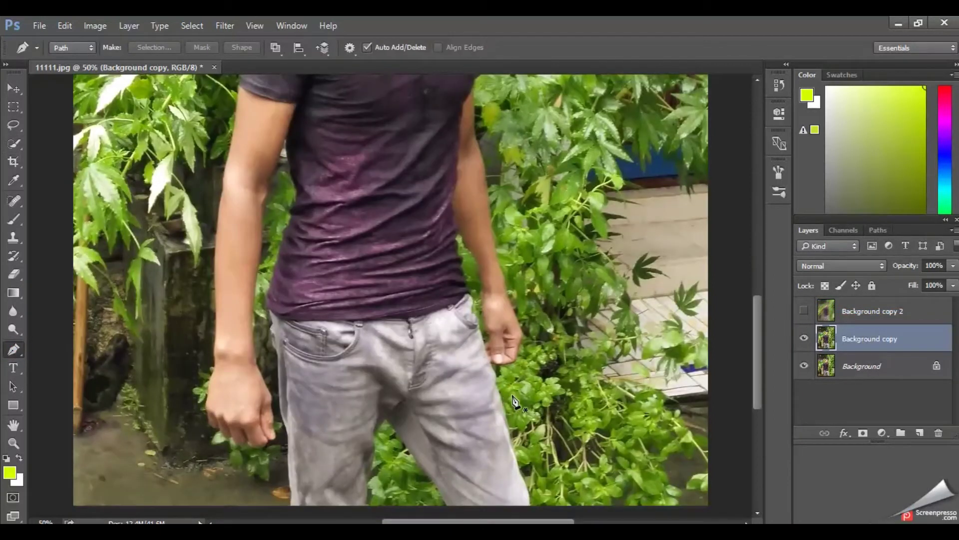
scroll(515, 403, "down", 1)
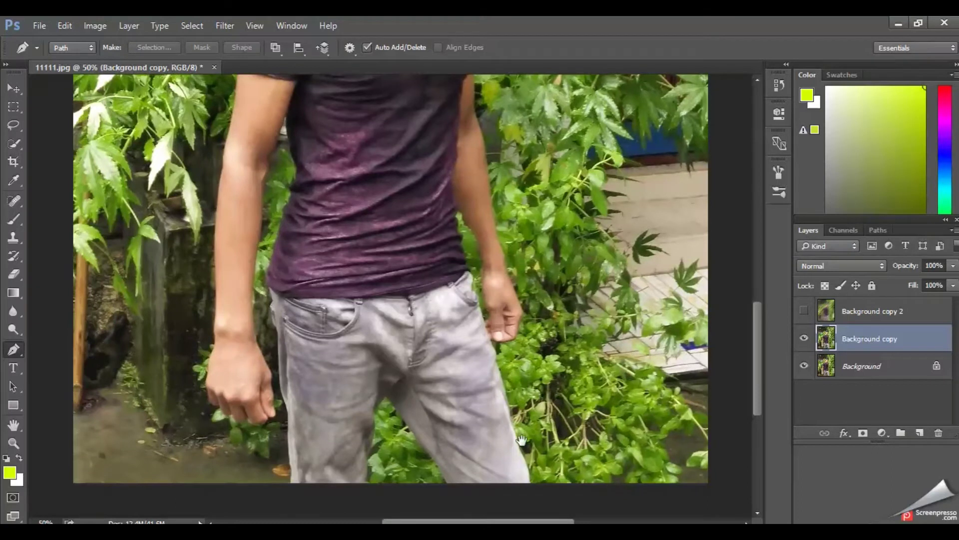
scroll(521, 440, "down", 5)
scroll(517, 320, "up", 1)
scroll(516, 299, "up", 1)
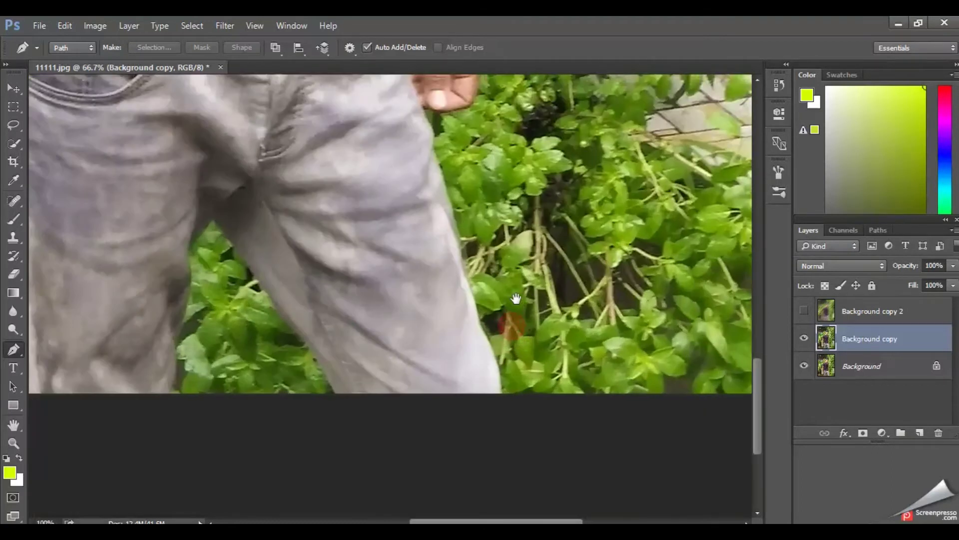
scroll(516, 298, "up", 1)
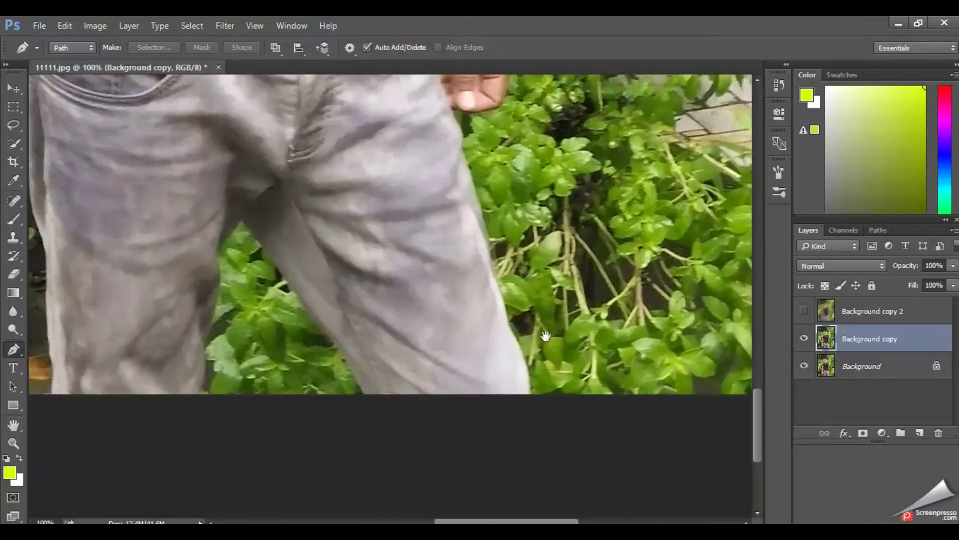
Start the pen path with anchors along the jeans leg's right edge toward the hand.
left_click(531, 393)
left_click(515, 331)
left_click(494, 258)
left_click(482, 213)
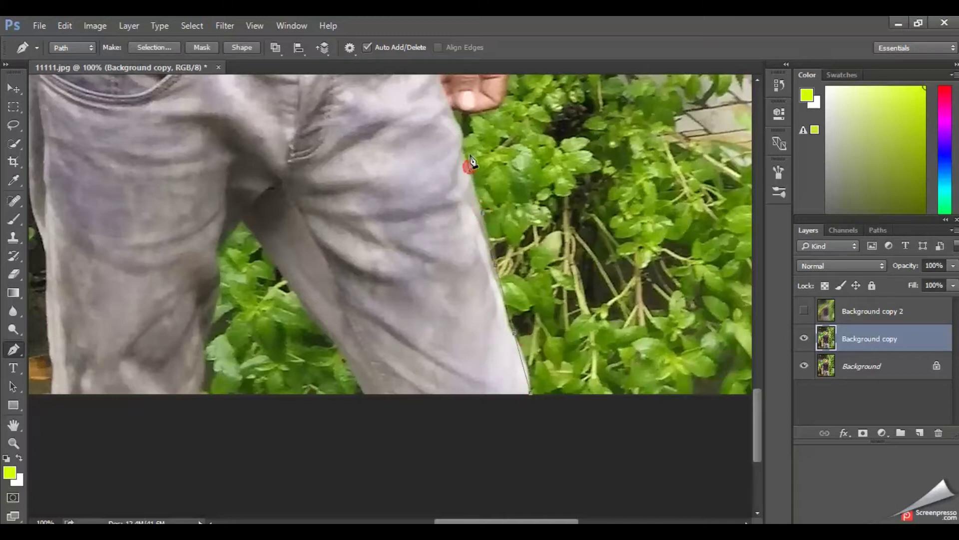
left_click_drag(479, 195, 510, 277)
left_click(517, 249)
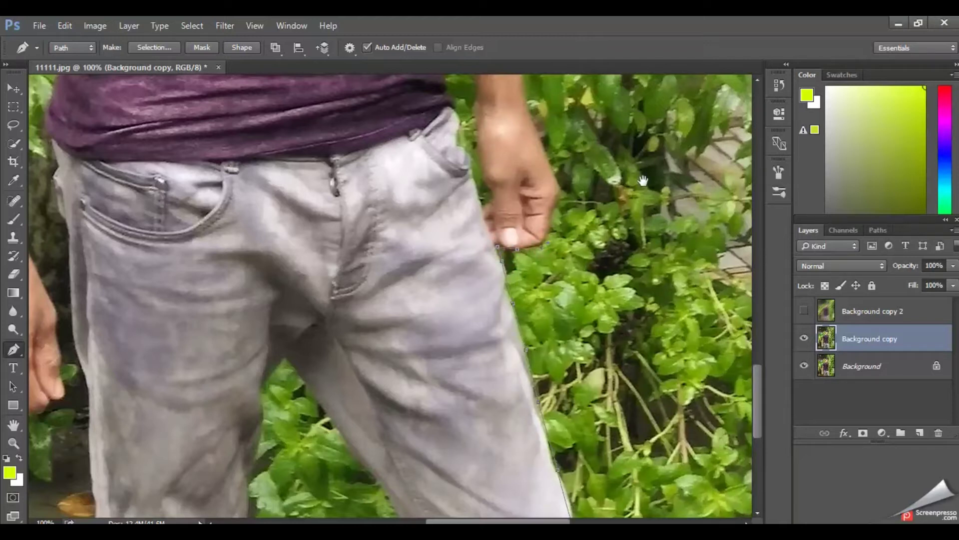
At 200% zoom, trace anchors up the hand's right edge to the arm.
key("ctrl+plus")
left_click(493, 302)
left_click(501, 265)
left_click(509, 243)
left_click(511, 217)
left_click_drag(553, 232, 606, 360)
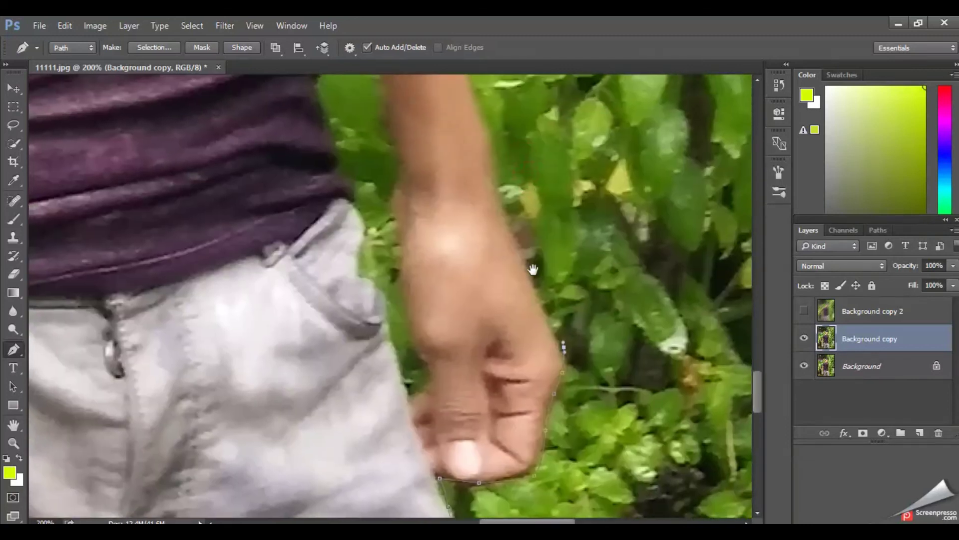
left_click(518, 237)
left_click(492, 183)
left_click_drag(506, 163, 506, 349)
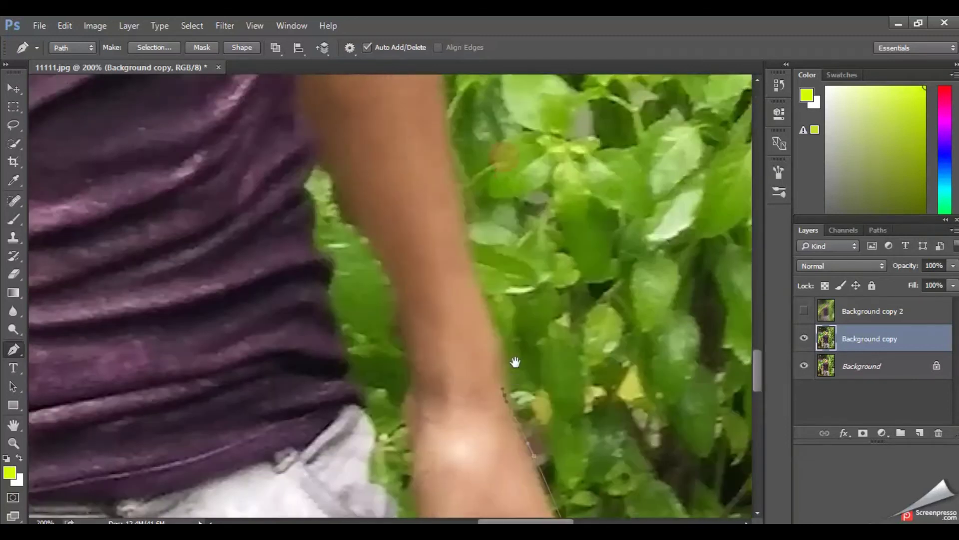
left_click(485, 291)
Continue the path up the right edge of the upper arm.
scroll(498, 171, "up", 1)
left_click(450, 257)
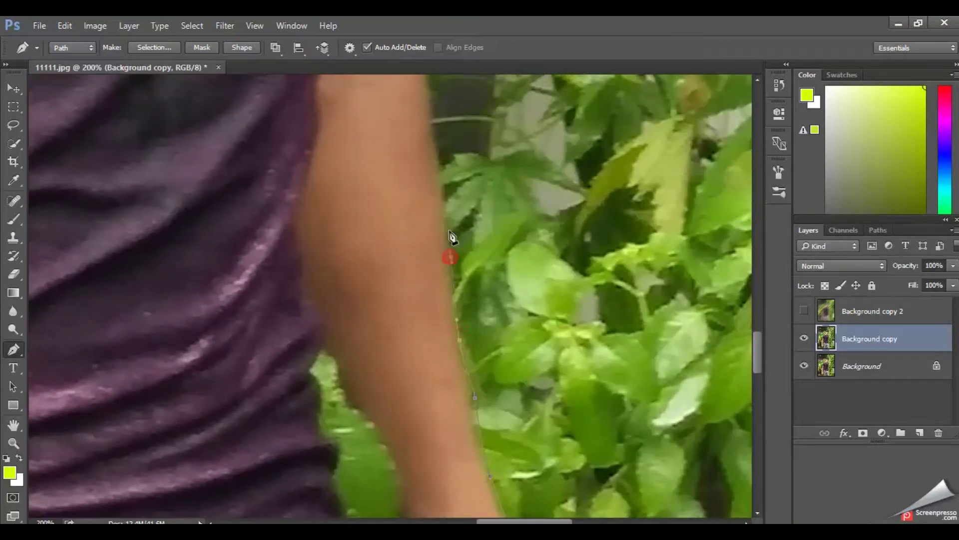
left_click(438, 164)
left_click_drag(522, 190, 525, 424)
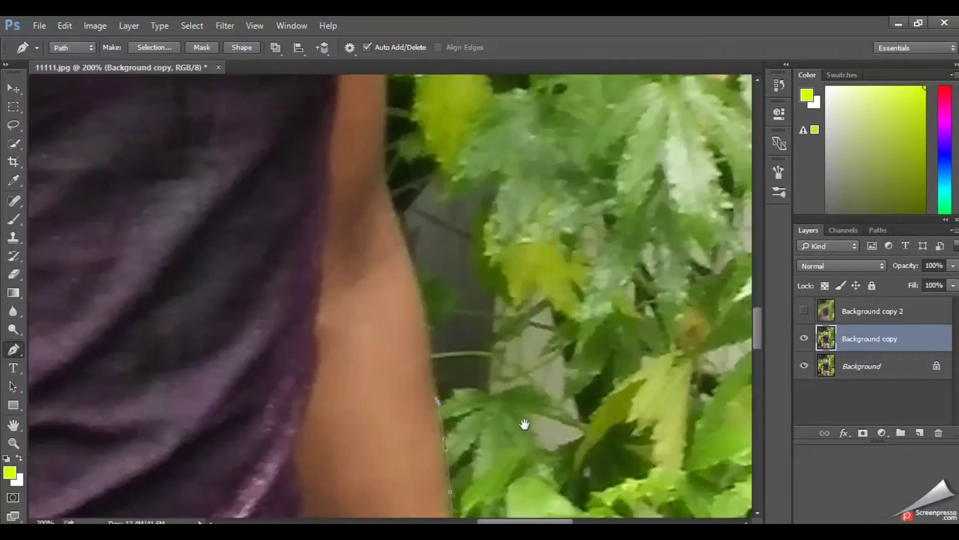
left_click(422, 301)
left_click(409, 250)
left_click(400, 224)
left_click(389, 189)
left_click(383, 162)
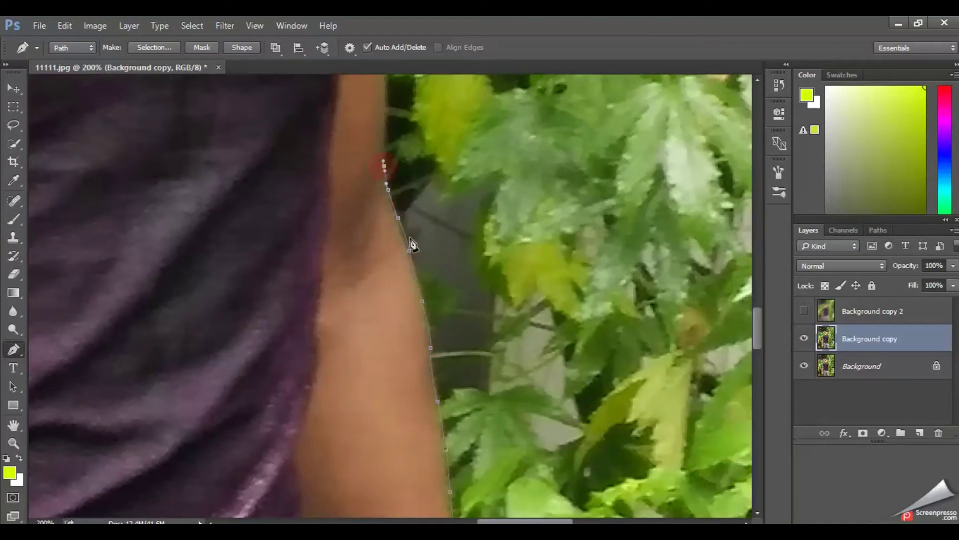
Trace the path along the shirt's side and logo area up to the shoulder.
left_click_drag(460, 165, 548, 424)
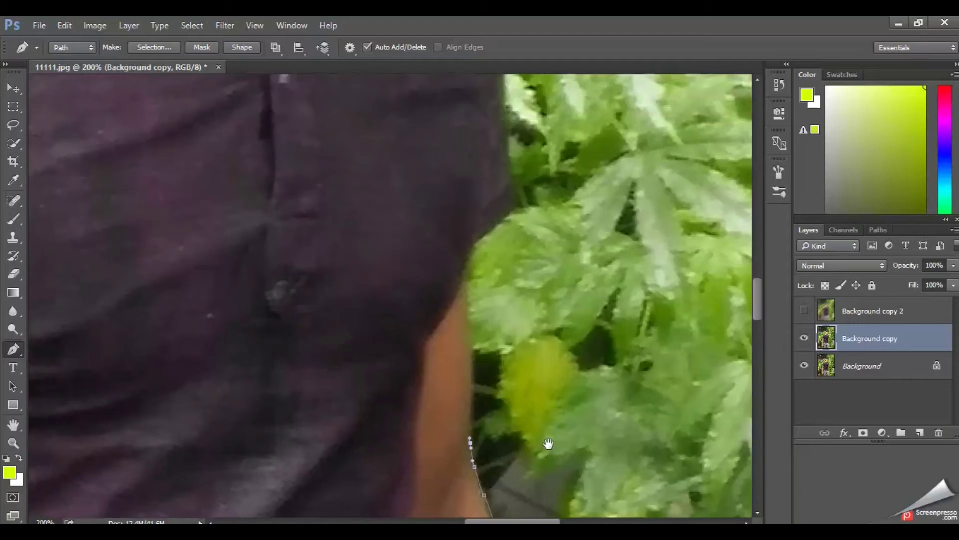
left_click(472, 380)
left_click(469, 325)
left_click(476, 278)
left_click(501, 242)
left_click_drag(522, 231, 558, 297)
left_click(541, 281)
left_click(533, 236)
left_click(532, 205)
left_click(536, 164)
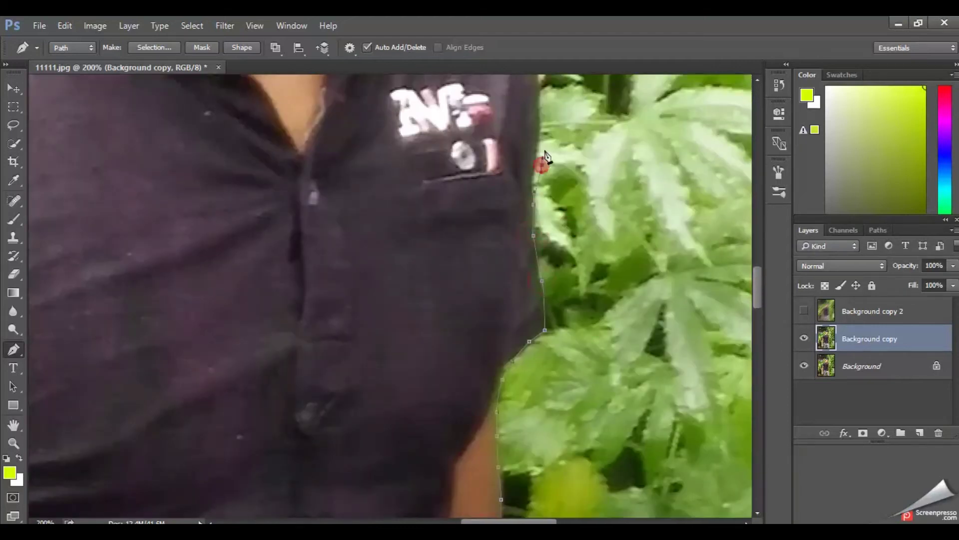
left_click_drag(542, 160, 546, 321)
left_click(543, 216)
Extend the path along the neck and shoulder edge.
left_click_drag(514, 146, 603, 337)
left_click(578, 301)
left_click(537, 282)
left_click(502, 256)
left_click(521, 204)
Trace the path up the face and right edge of the hair toward the crown.
left_click_drag(570, 141, 561, 334)
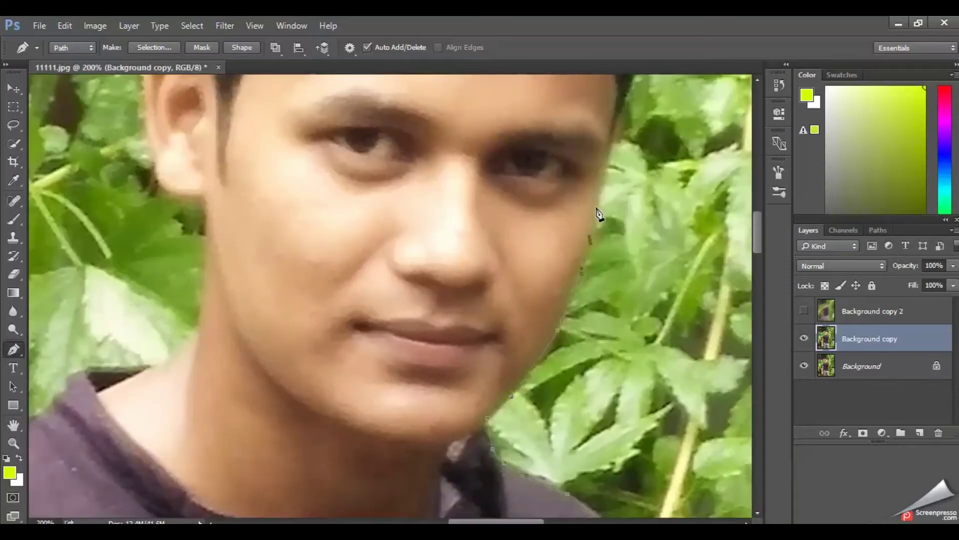
left_click_drag(626, 192, 612, 366)
left_click(577, 327)
left_click(588, 281)
left_click(608, 238)
left_click(623, 197)
left_click_drag(637, 189, 632, 363)
left_click(614, 290)
left_click(603, 235)
left_click(600, 208)
Finish the path by tracing leftward across the hair crown.
left_click_drag(605, 210, 665, 280)
left_click(608, 237)
left_click(568, 193)
left_click(550, 171)
left_click(499, 175)
left_click(483, 151)
left_click(439, 152)
left_click(380, 175)
left_click(343, 191)
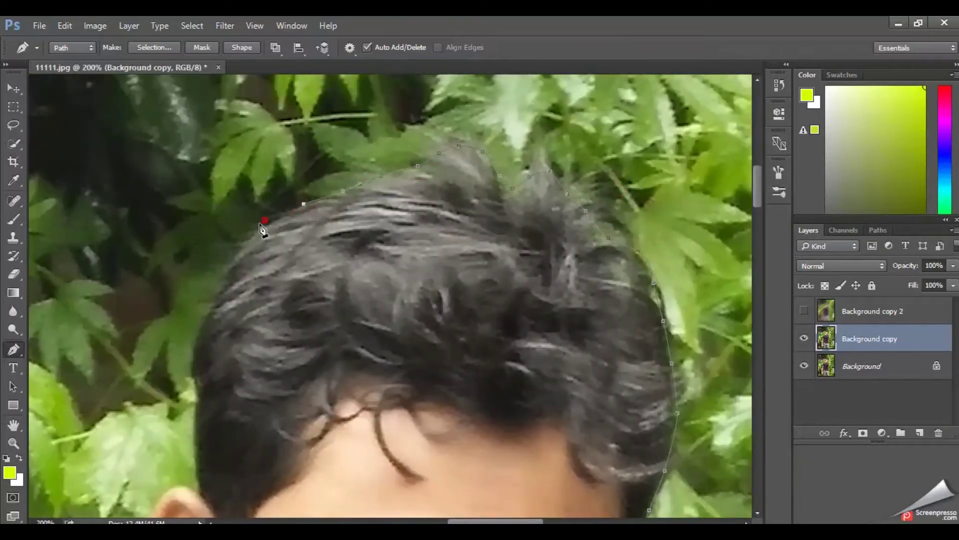
Trace the pen path down the left side of the hair, around the ear, to the neck.
left_click_drag(263, 221, 334, 156)
left_click(371, 191)
left_click(350, 225)
left_click(335, 257)
scroll(345, 399, "down", 5)
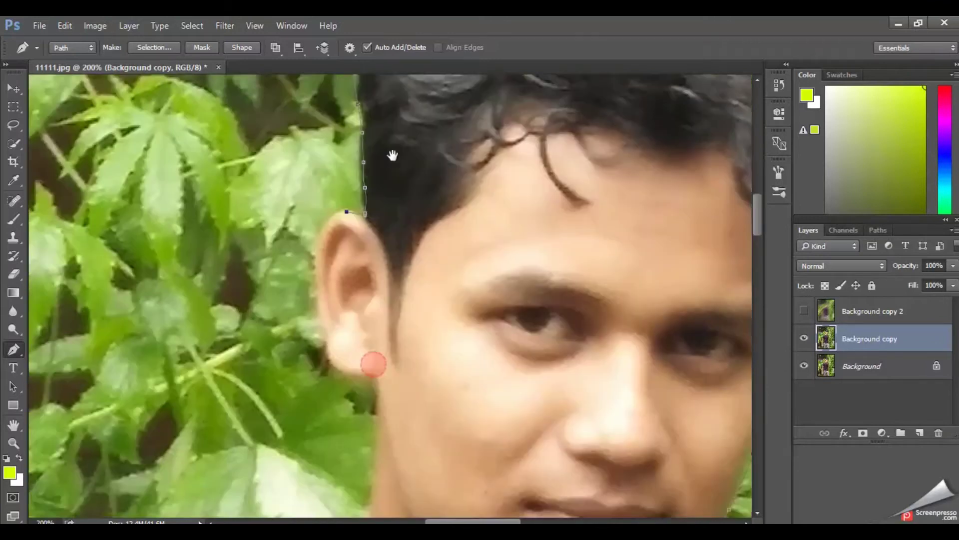
left_click(348, 188)
left_click(317, 237)
left_click(321, 315)
left_click(361, 351)
left_click(373, 375)
Continue the path out along the top of the left shoulder.
scroll(372, 376, "down", 5)
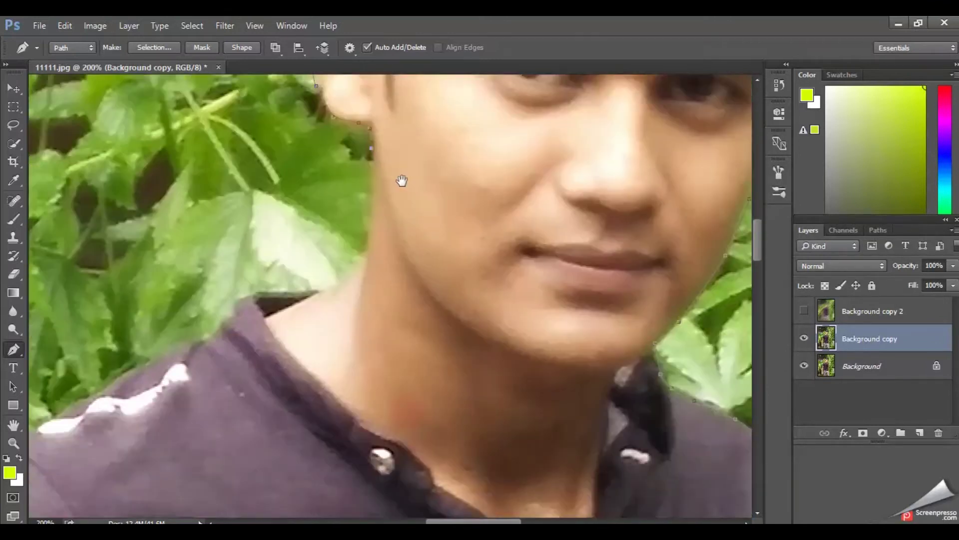
left_click_drag(367, 210, 360, 229)
left_click(323, 281)
left_click(283, 283)
left_click(248, 287)
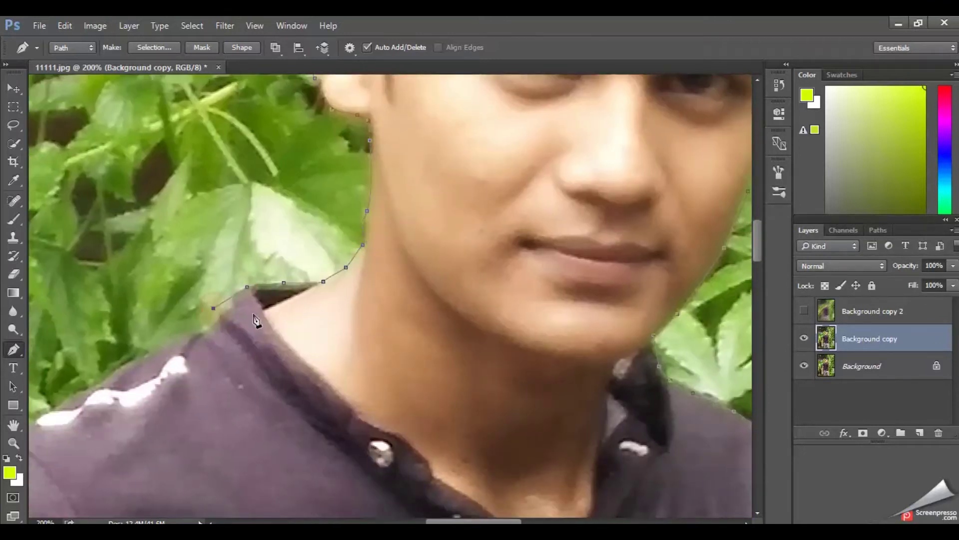
left_click_drag(259, 317, 455, 198)
left_click(419, 192)
left_click(403, 210)
Carry the path around the shoulder outline to the top of the arm.
scroll(375, 226, "down", 3)
scroll(375, 226, "down", 3)
left_click(432, 195)
left_click(364, 227)
scroll(364, 227, "down", 3)
left_click(355, 275)
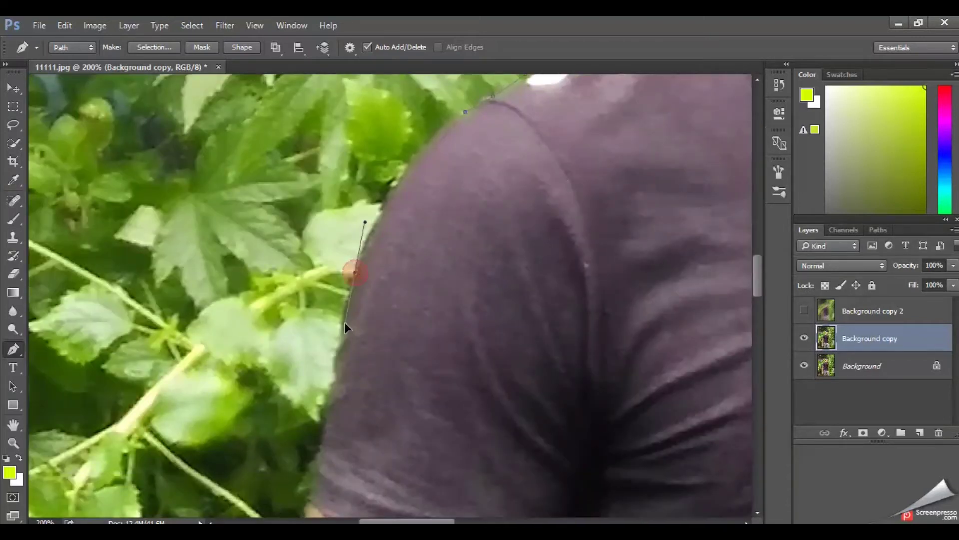
scroll(377, 270, "down", 3)
scroll(444, 213, "down", 3)
scroll(405, 230, "down", 3)
left_click(385, 272)
Extend the path down the arm's outer edge to the hand.
scroll(386, 272, "down", 3)
scroll(401, 194, "up", 2)
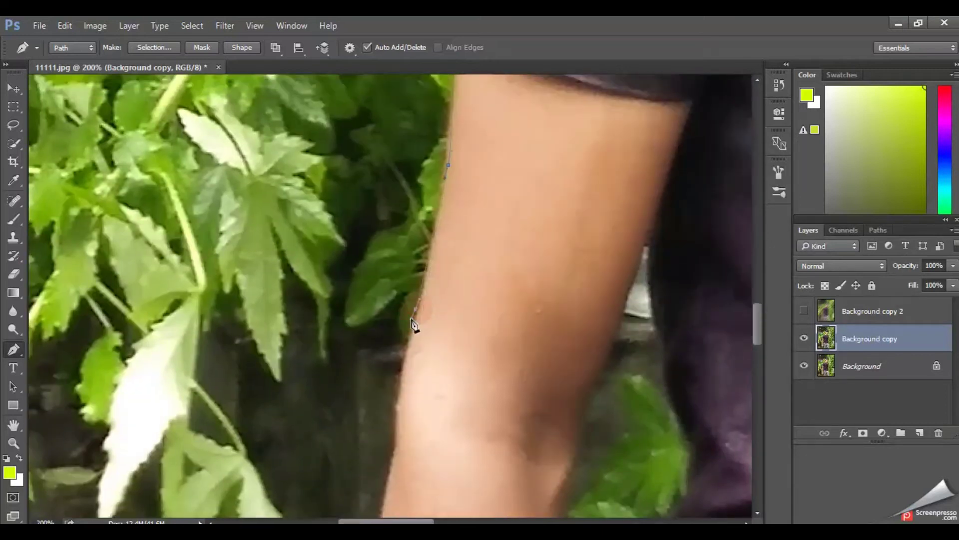
scroll(423, 280, "down", 3)
scroll(432, 219, "down", 3)
left_click(417, 344)
scroll(409, 325, "down", 3)
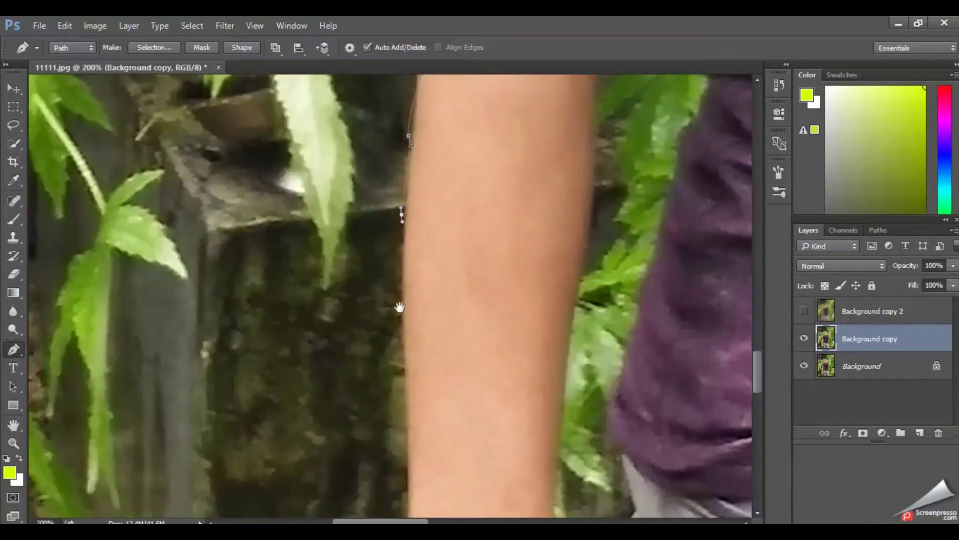
scroll(400, 307, "down", 3)
left_click(407, 299)
scroll(407, 299, "down", 3)
scroll(419, 250, "down", 2)
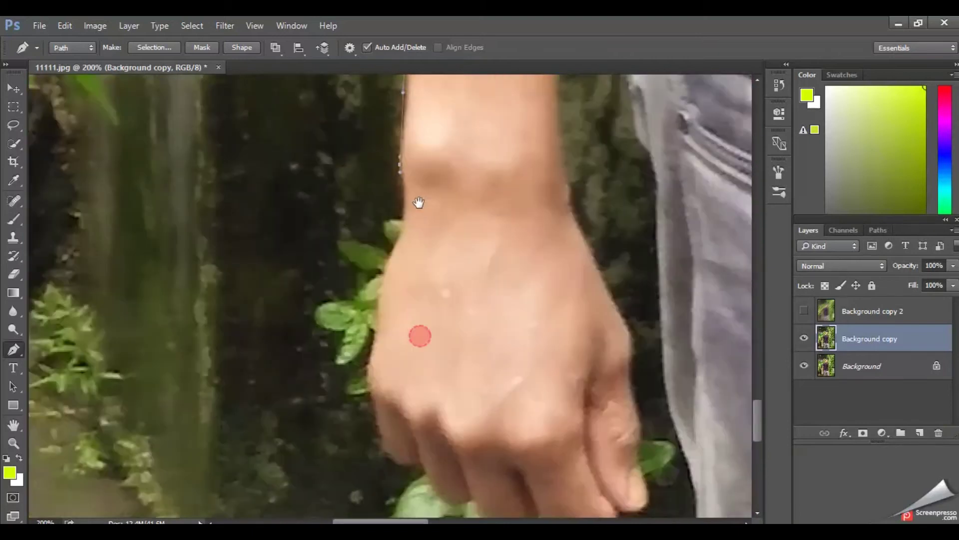
scroll(392, 253, "down", 3)
scroll(400, 214, "down", 2)
left_click(392, 255)
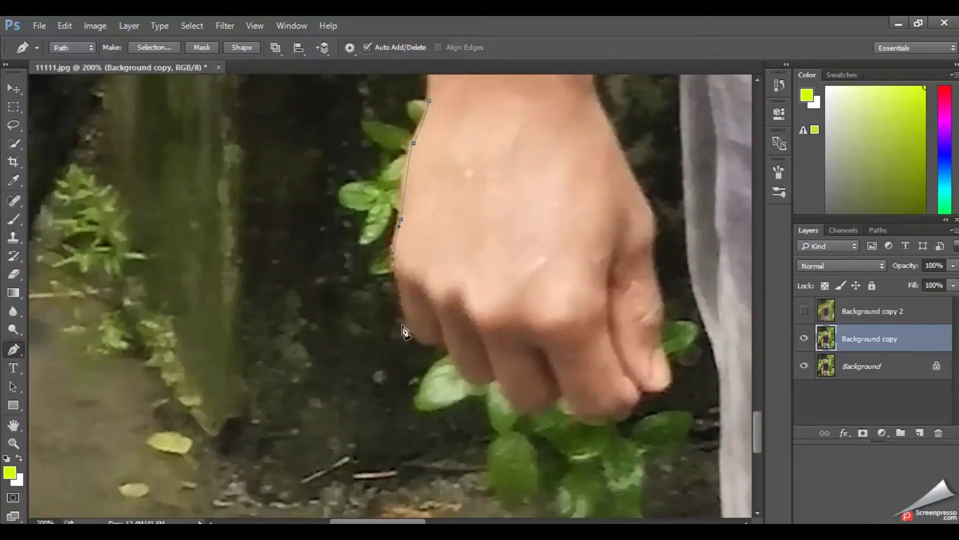
Trace around the bottom of the fist and up its right edge.
left_click(442, 344)
left_click(455, 357)
left_click(466, 381)
left_click(483, 385)
left_click(495, 378)
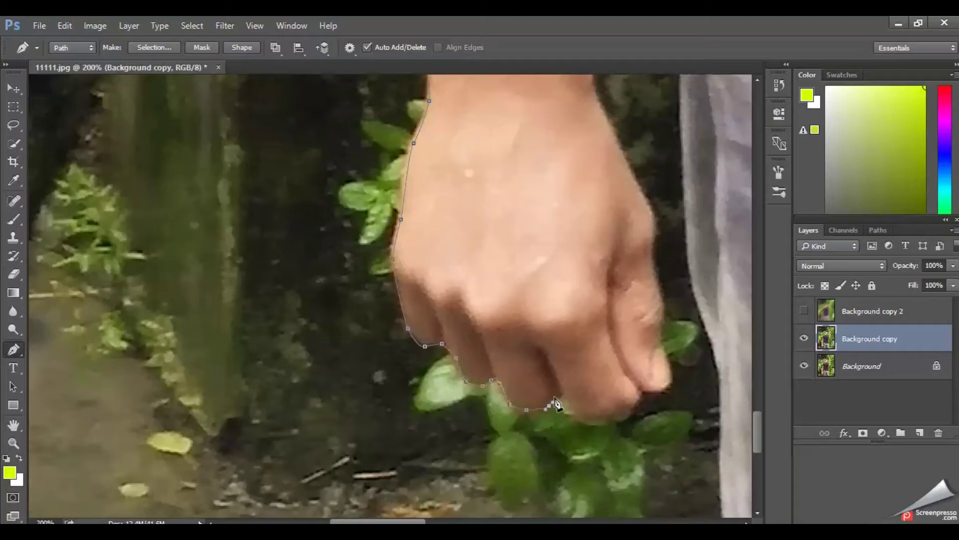
left_click(659, 369)
left_click(662, 320)
left_click(655, 267)
left_click(655, 242)
left_click(654, 216)
Trace up the wrist and the forearm's inner edge toward the elbow.
left_click_drag(624, 136, 514, 359)
left_click(494, 335)
left_click(481, 293)
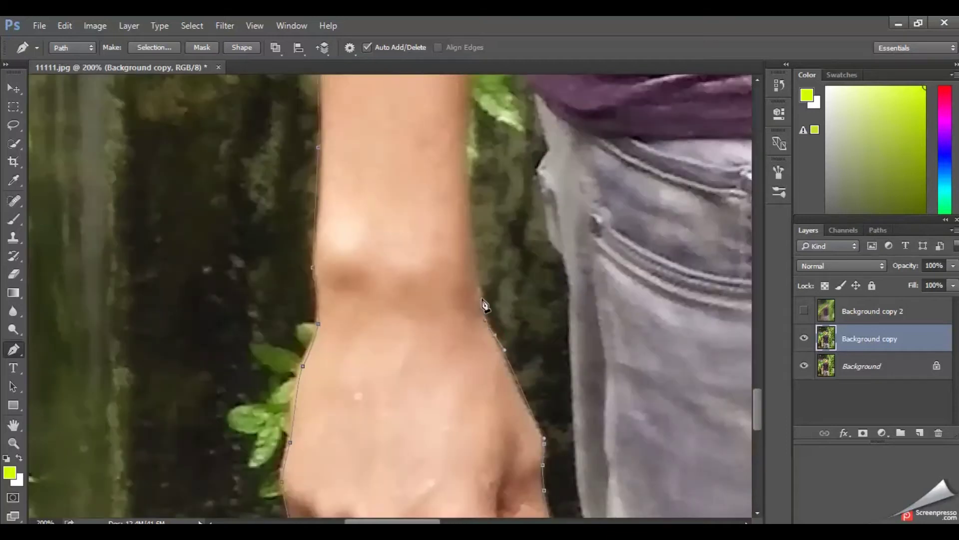
left_click(472, 240)
left_click_drag(472, 240, 485, 352)
left_click(483, 256)
left_click(487, 226)
mouse_move(478, 244)
left_mouse_down()
mouse_move(505, 148)
mouse_move(472, 268)
left_mouse_up()
mouse_move(472, 150)
left_mouse_down()
mouse_move(481, 219)
mouse_move(508, 290)
left_mouse_up()
Curve the path around the inner elbow and up the inner arm.
left_click(507, 271)
left_click(525, 223)
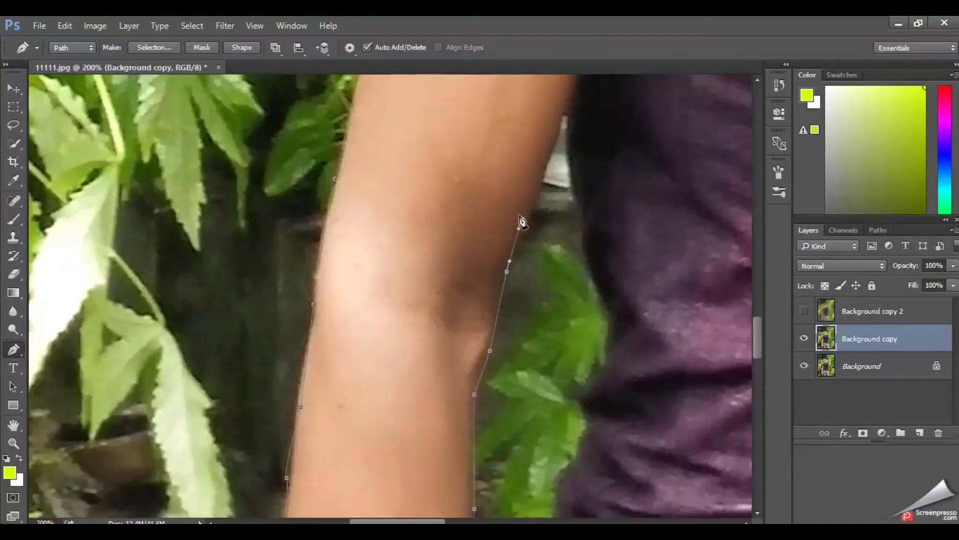
left_click_drag(525, 223, 520, 302)
left_click(559, 196)
left_click_drag(575, 256, 575, 270)
left_click(593, 392)
mouse_move(593, 392)
left_mouse_down()
mouse_move(606, 343)
mouse_move(596, 409)
mouse_move(616, 270)
mouse_move(600, 125)
left_mouse_up()
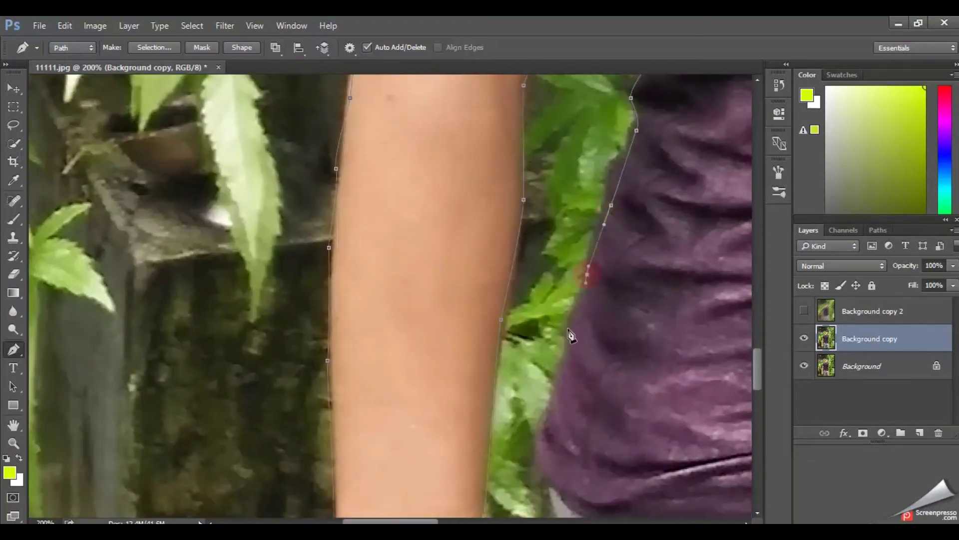
Run the path along the shirt side and hip, down the jeans edge.
left_click_drag(539, 440, 467, 192)
left_click(488, 262)
left_click_drag(525, 420, 522, 152)
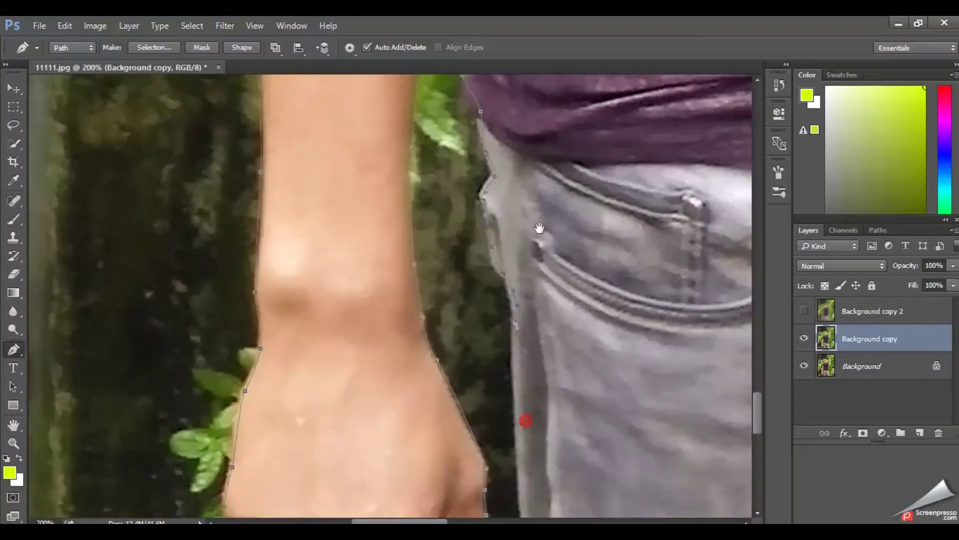
left_click(523, 257)
left_click(529, 335)
left_click(542, 370)
left_click_drag(545, 335, 533, 135)
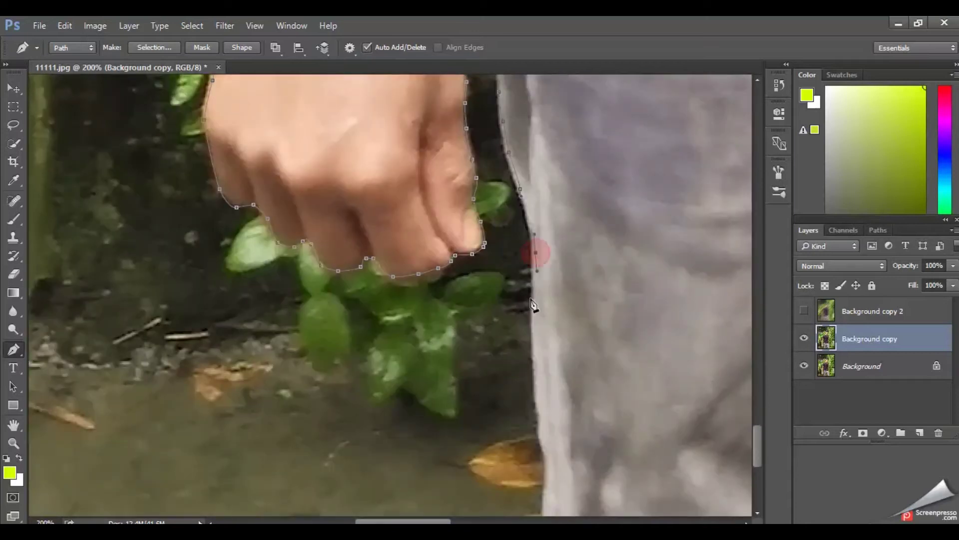
left_click_drag(533, 306, 501, 136)
left_click(495, 176)
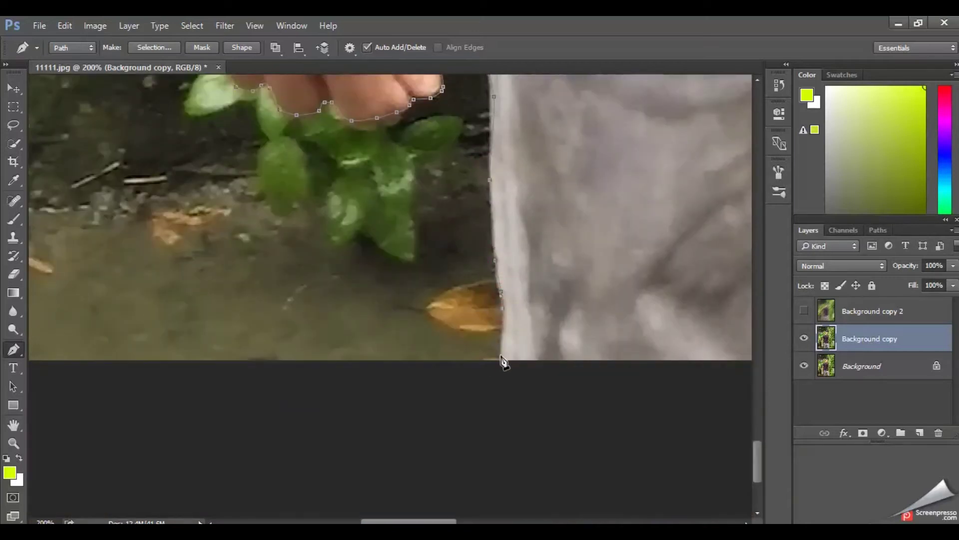
Anchor the path at the jeans' bottom corner and trace up to the gap between the legs.
left_click(503, 361)
scroll(552, 360, "right", 8)
left_click(414, 254)
scroll(408, 248, "up", 2)
left_click(414, 198)
left_click(435, 114)
left_click_drag(434, 113, 443, 258)
left_click(441, 220)
left_click(495, 141)
left_click(554, 225)
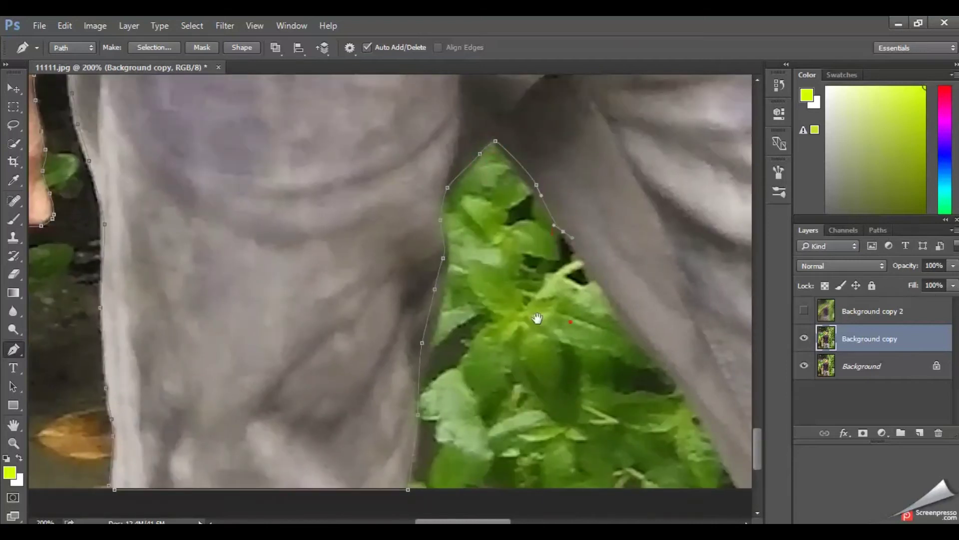
Trace down the other leg's edge and close the path along the bottom.
left_click_drag(537, 318, 329, 242)
left_click(417, 256)
left_click(472, 313)
left_click(484, 324)
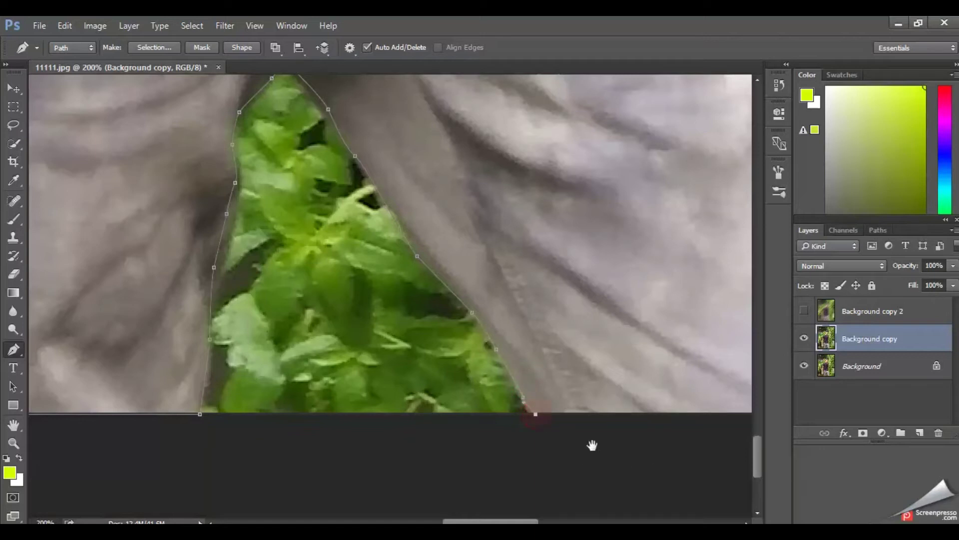
left_click_drag(592, 446, 345, 458)
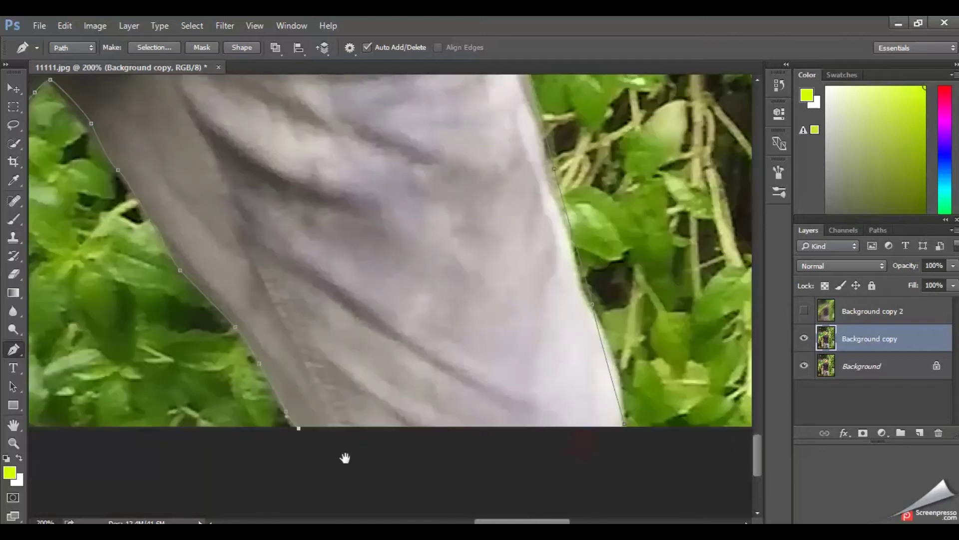
left_click(624, 424)
Start a new path in the arm–waist gap, tracing up the arm and along the leaf edge.
mouse_move(481, 369)
left_mouse_down()
mouse_move(435, 343)
mouse_move(523, 277)
mouse_move(527, 250)
mouse_move(547, 394)
left_mouse_up()
left_click(478, 445)
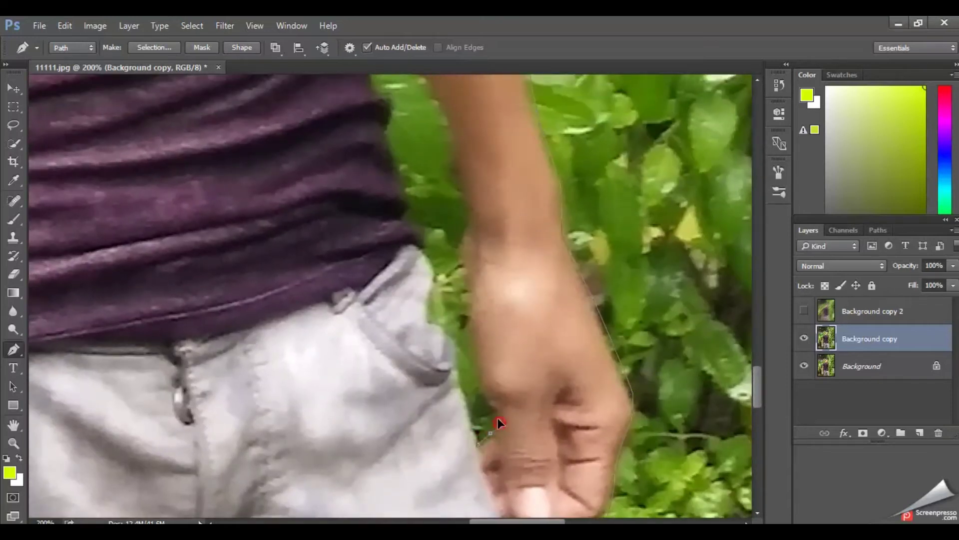
left_click(472, 269)
left_click(466, 212)
left_click(458, 176)
left_click_drag(465, 158, 544, 330)
left_click(458, 242)
left_click(464, 252)
left_click(473, 282)
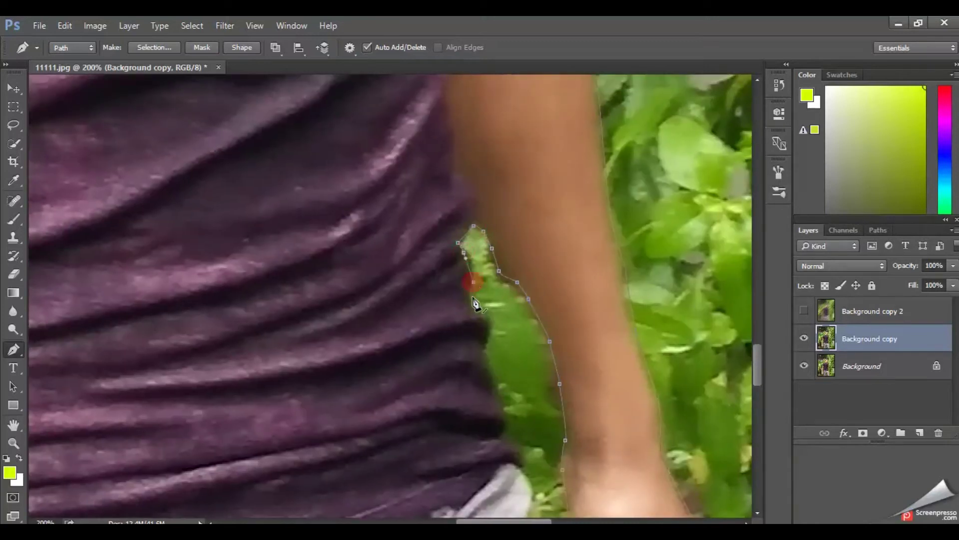
Continue the gap path down the shirt edge to the jeans pocket beside the fist.
left_click_drag(485, 355, 465, 222)
left_click(463, 216)
left_click(474, 251)
left_click(486, 275)
left_click(485, 298)
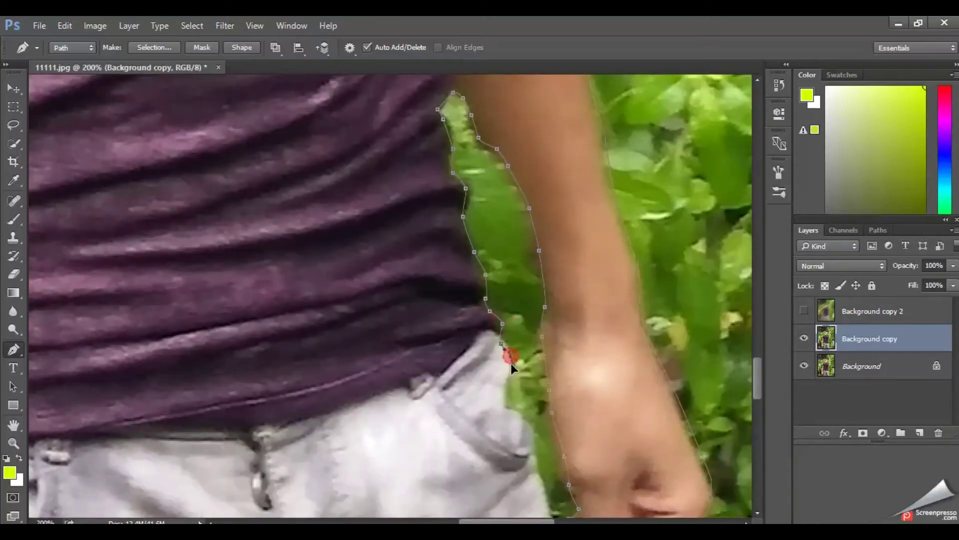
left_click_drag(537, 436, 519, 233)
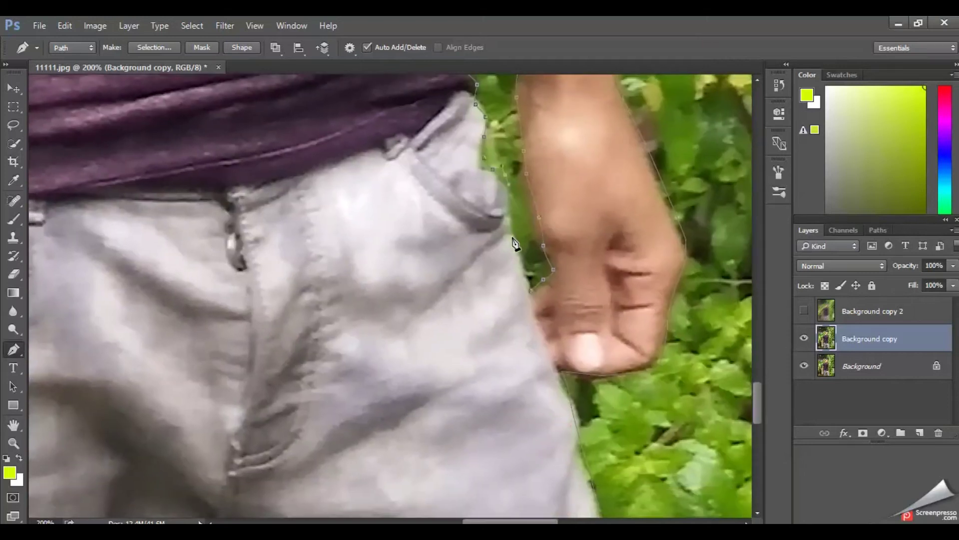
left_click(523, 280)
left_click(528, 290)
Fit the whole image on screen (Ctrl+0) and load the traced path as a selection (Ctrl+Enter).
key("ctrl+0")
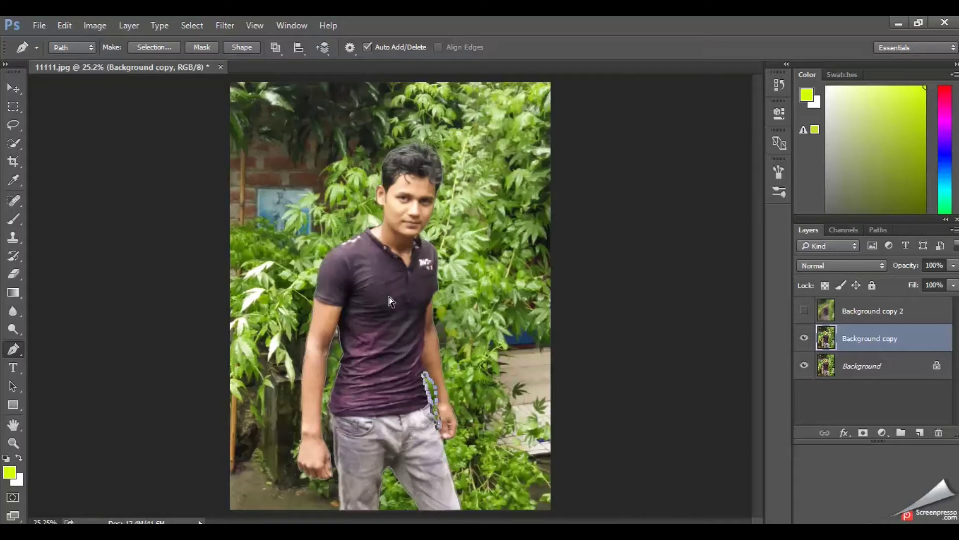
key("ctrl+Return")
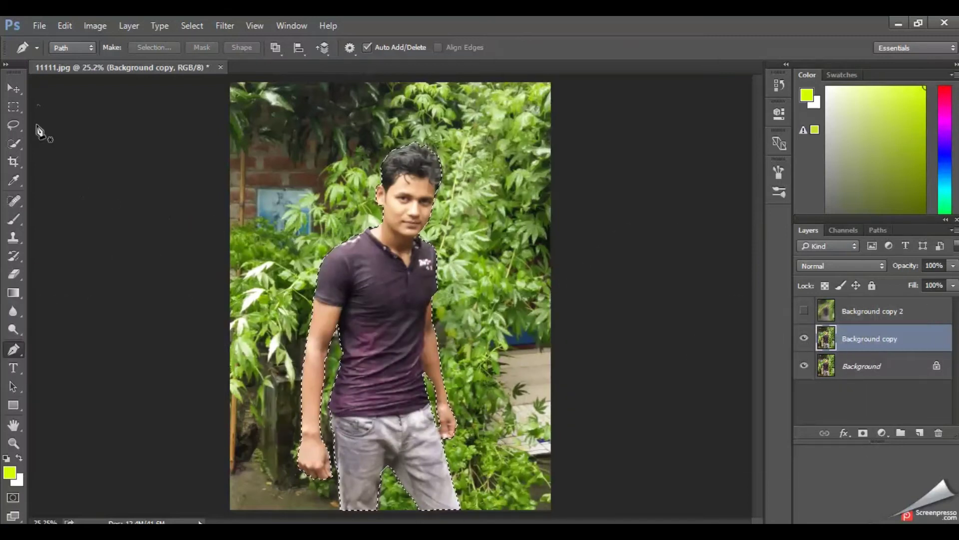
Feather the man's selection with a 15-pixel radius.
left_click(13, 144)
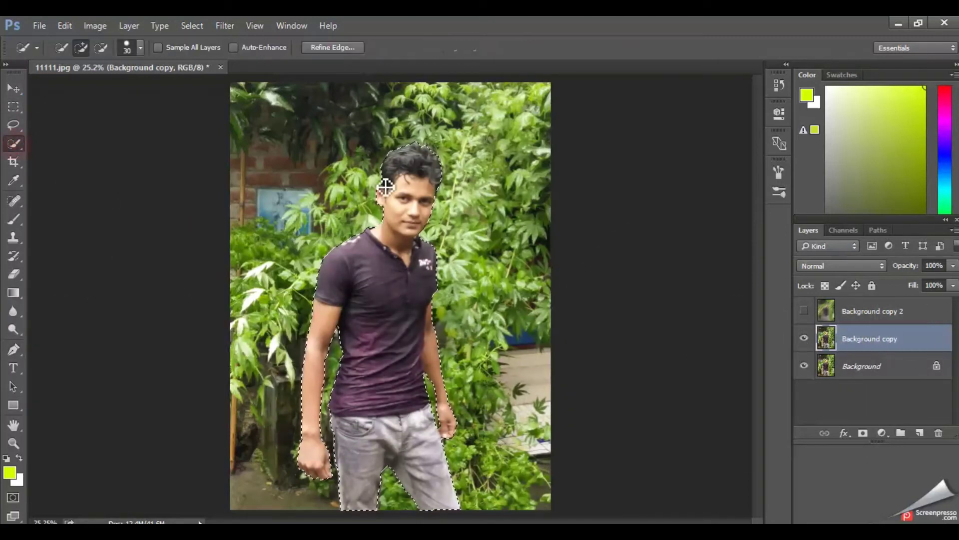
right_click(403, 251)
left_click(456, 292)
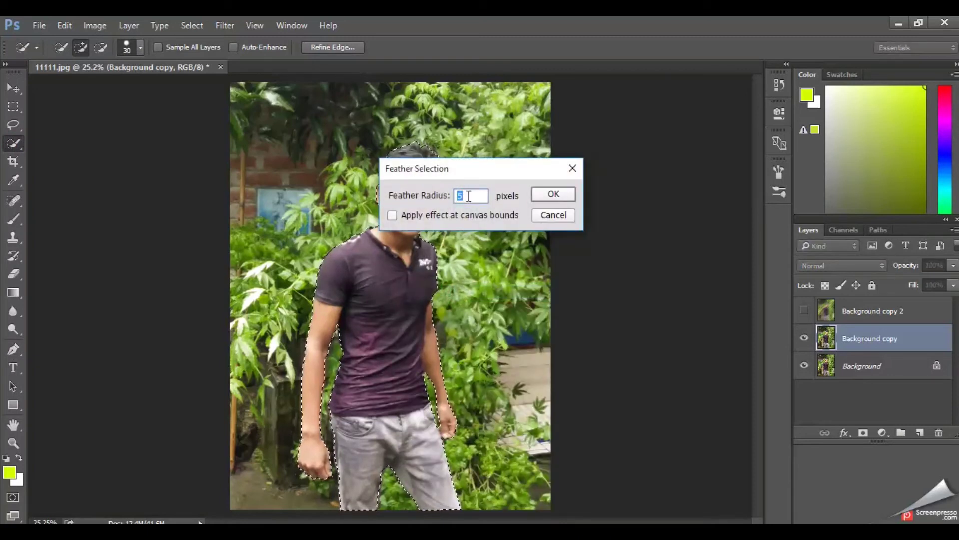
type("15")
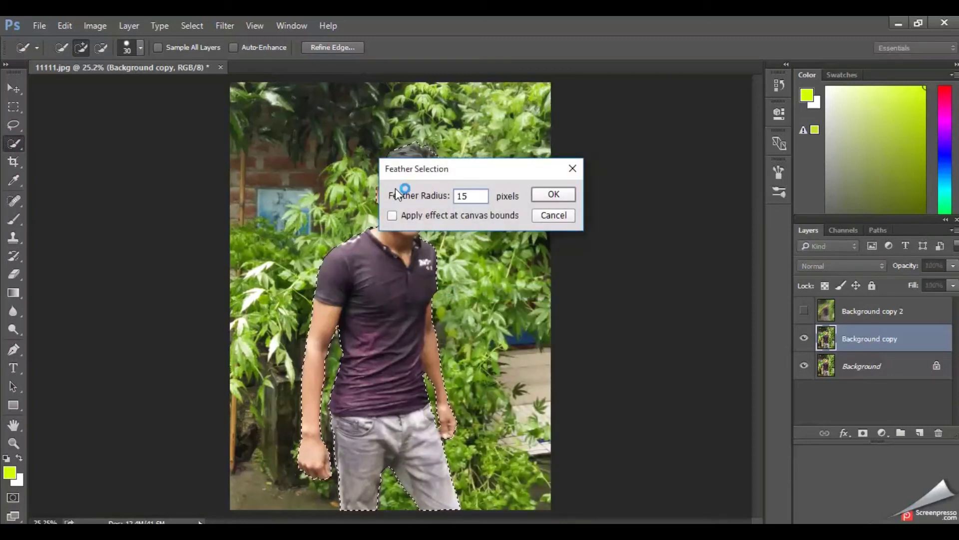
left_click(552, 197)
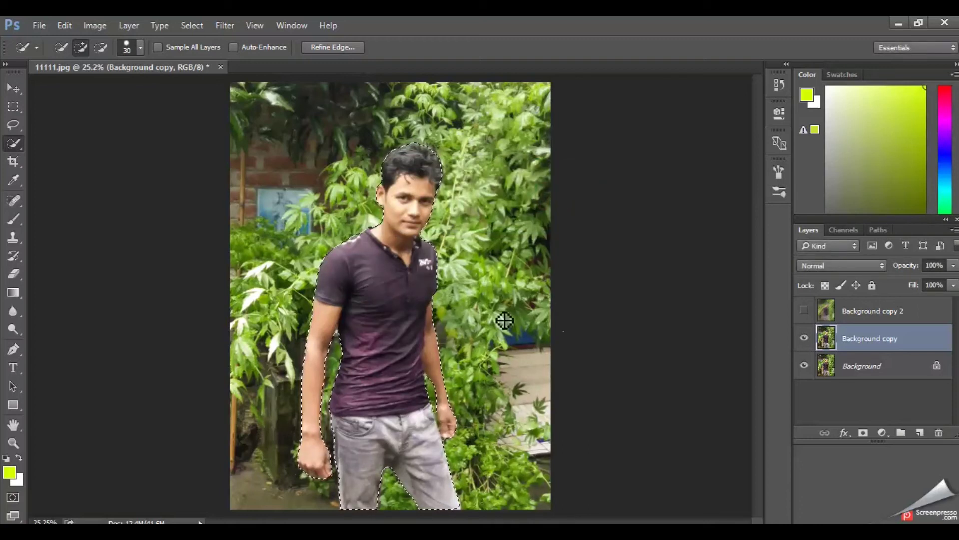
Mask Background copy with the selection, then show Background copy 2 and move it beneath.
left_click(864, 434)
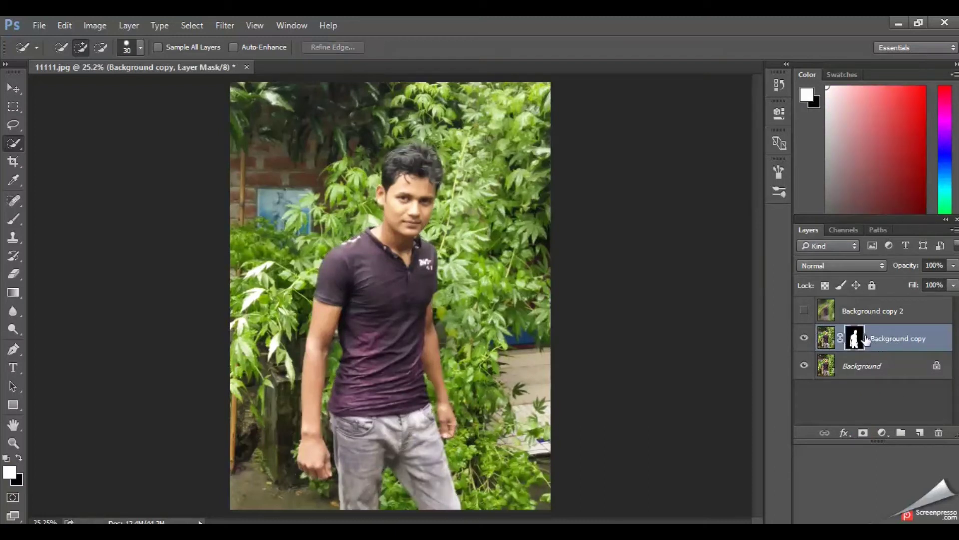
left_click(804, 311)
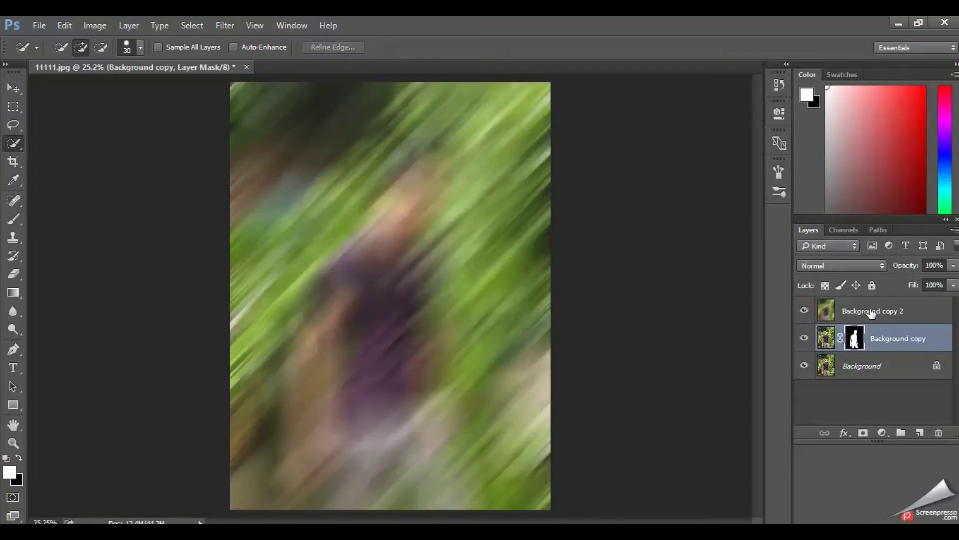
left_click_drag(898, 308, 902, 352)
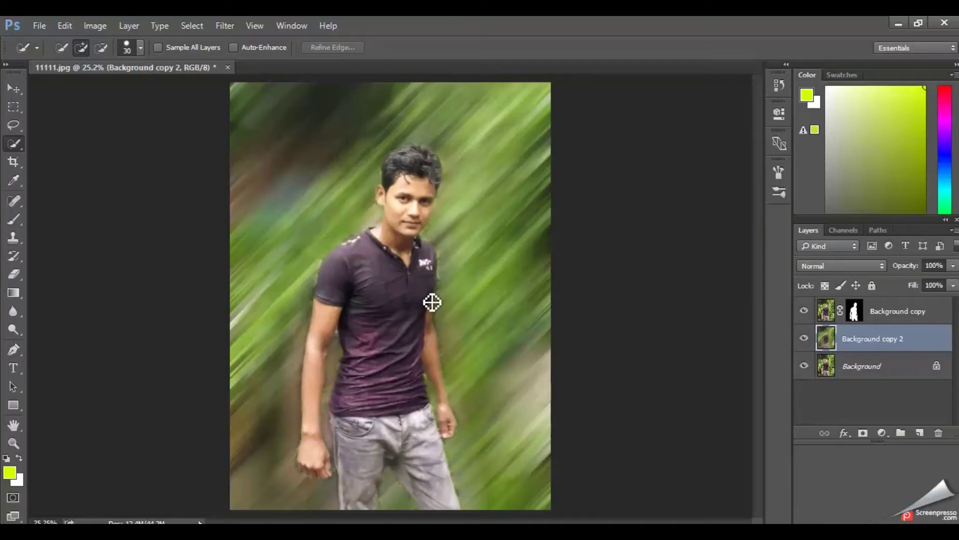
scroll(432, 302, "down", 1)
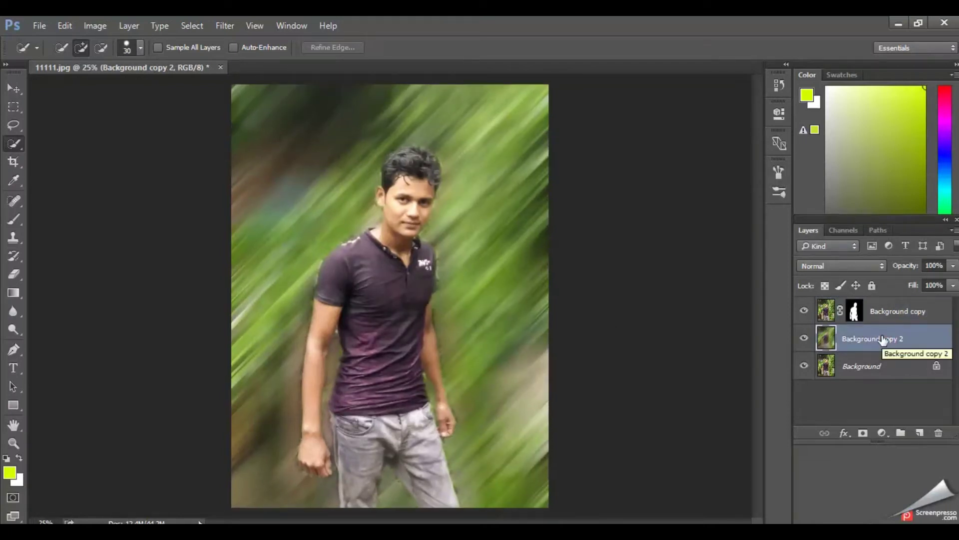
left_click(209, 22)
mouse_move(223, 25)
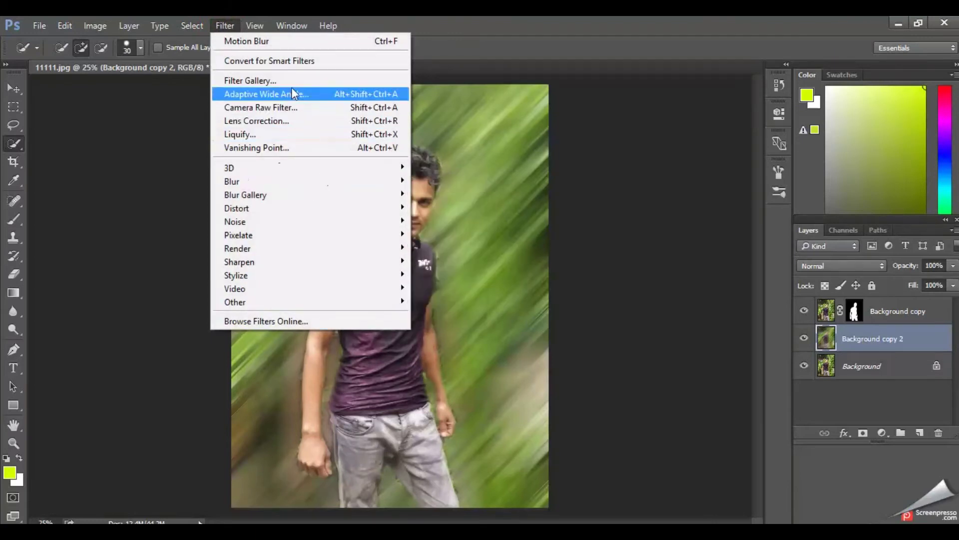
In the Filter Gallery, pick the Brush Strokes Ink Outlines effect after previewing Spatter and Crosshatch.
left_click(299, 82)
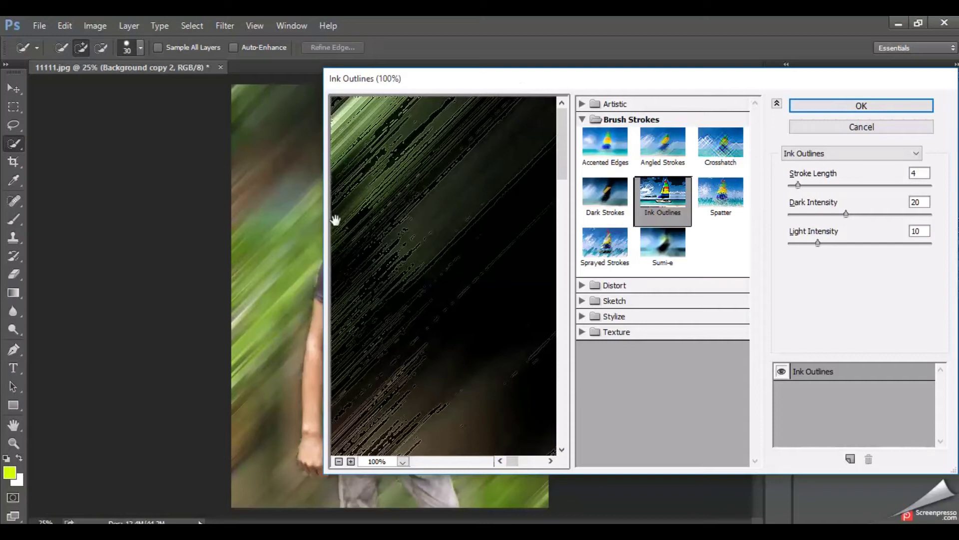
mouse_move(642, 92)
left_mouse_down()
mouse_move(617, 146)
mouse_move(581, 134)
left_mouse_up()
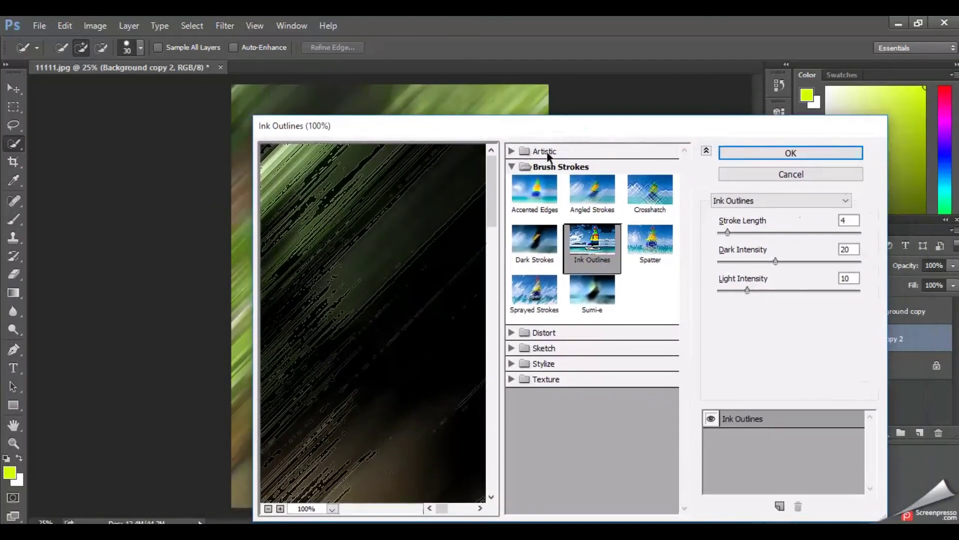
left_click(268, 508)
left_click(268, 509)
left_click(268, 508)
left_click(268, 508)
left_click(268, 509)
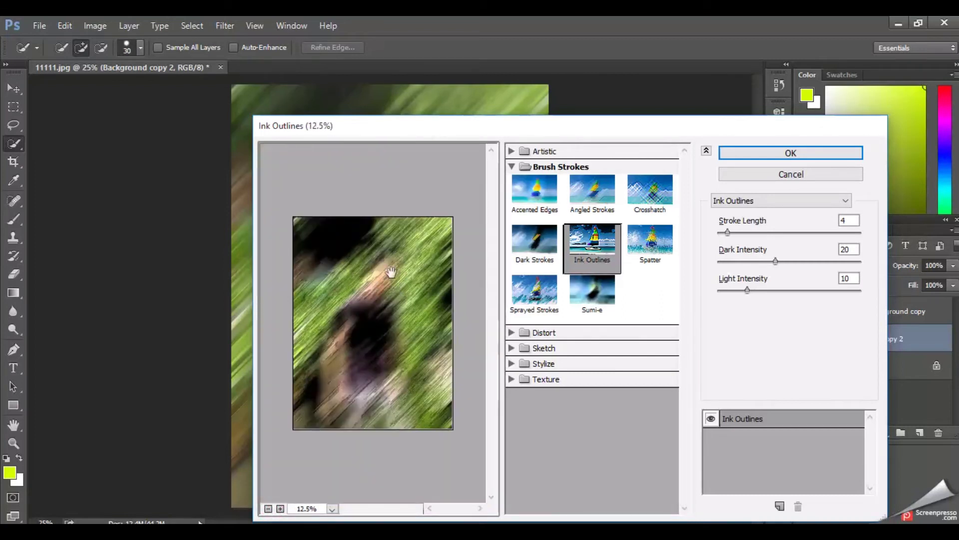
left_click(643, 242)
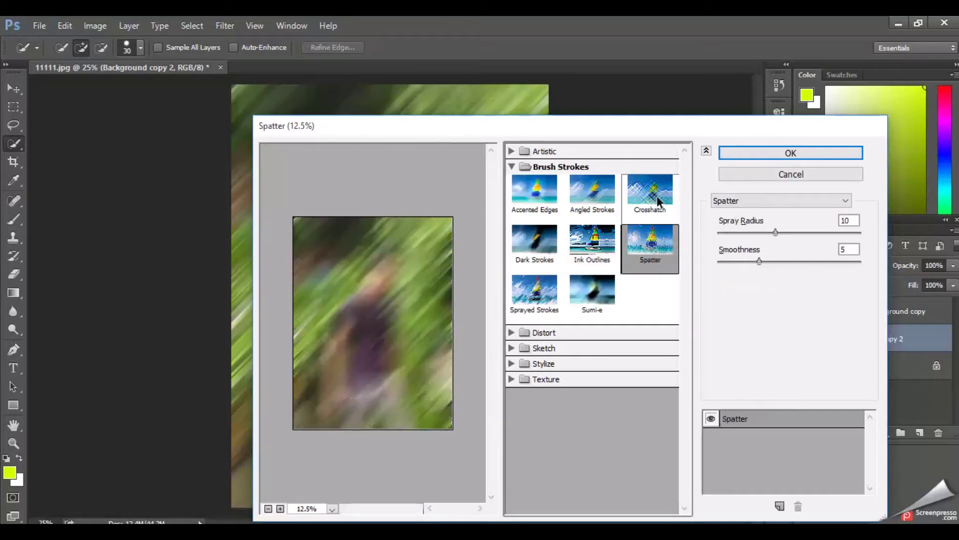
left_click(658, 200)
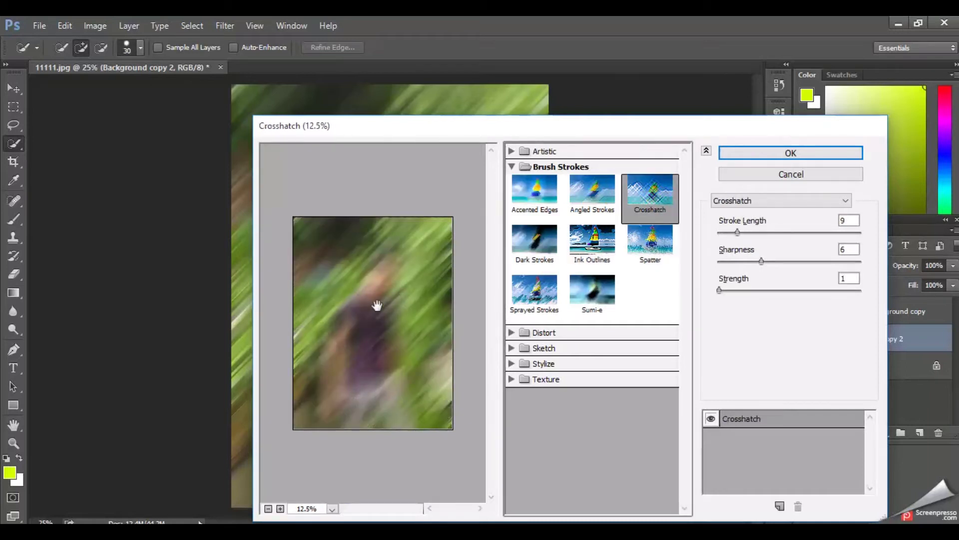
left_click(608, 243)
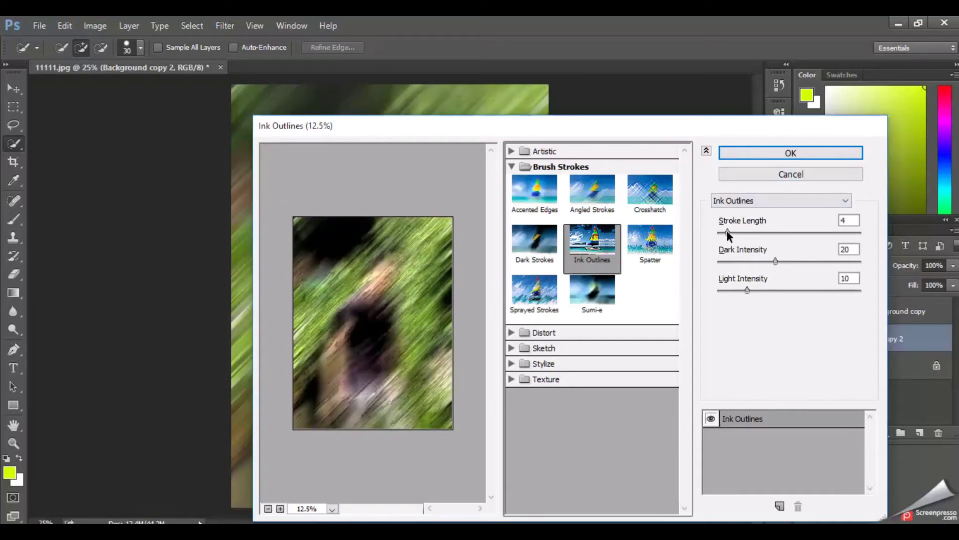
Set Ink Outlines to stroke length 11, dark intensity 9, light intensity 15 and apply.
left_click_drag(728, 233, 749, 233)
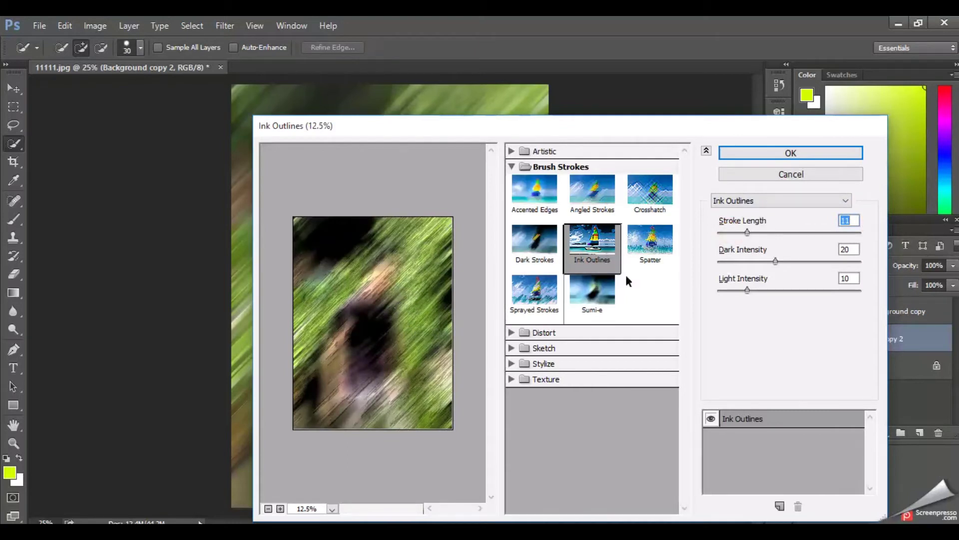
left_click_drag(775, 262, 757, 265)
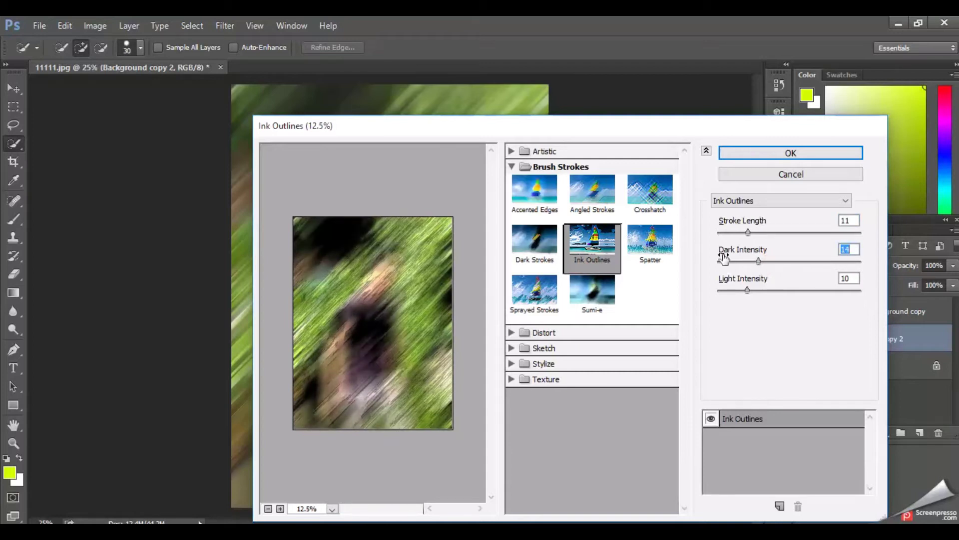
left_click_drag(757, 260, 742, 262)
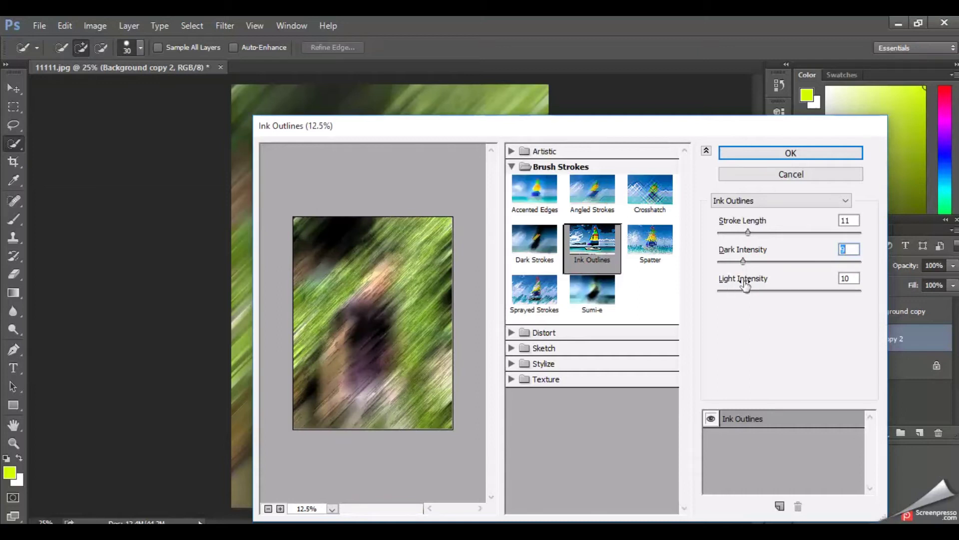
left_click_drag(745, 290, 768, 291)
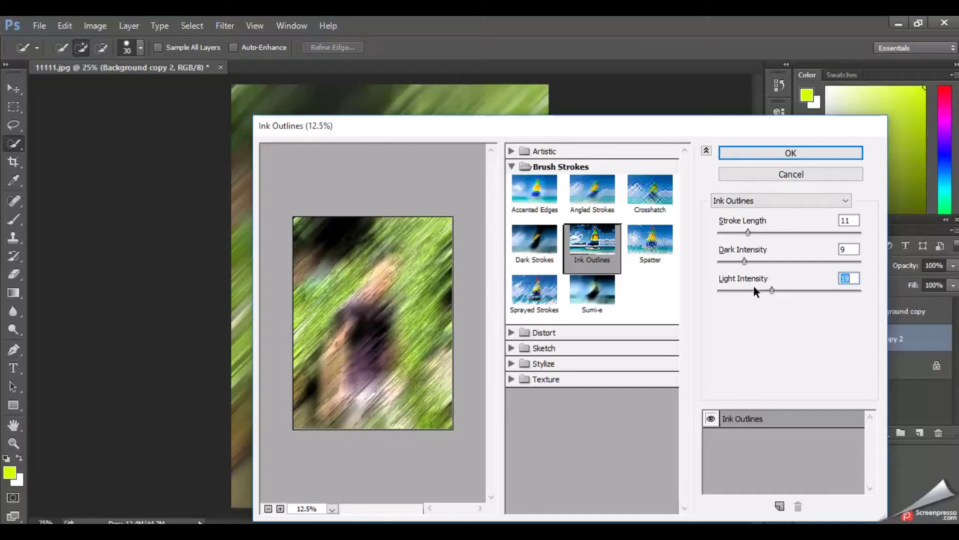
left_click(796, 153)
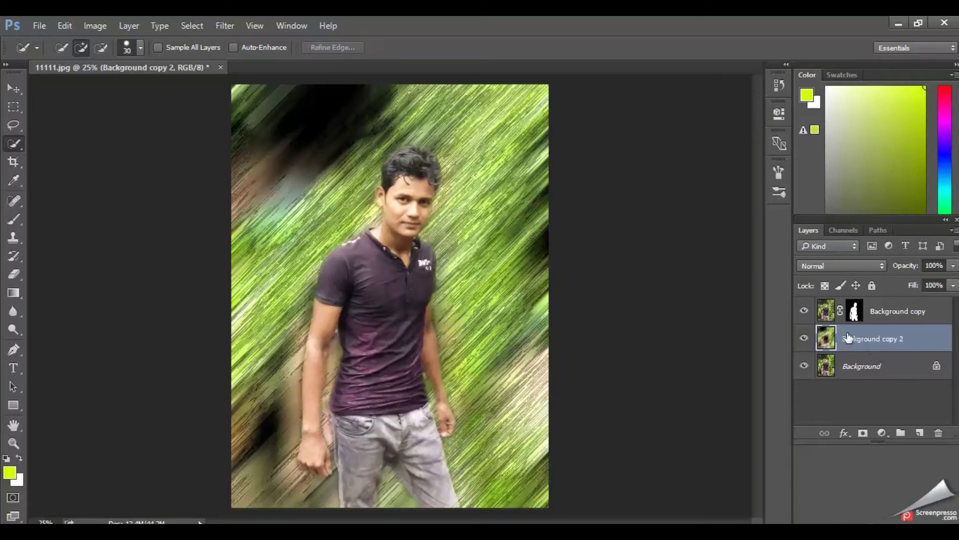
On Background copy, Quick-Select the purple shirt, including the waist and excluding the right arm and wrist.
left_click(825, 306)
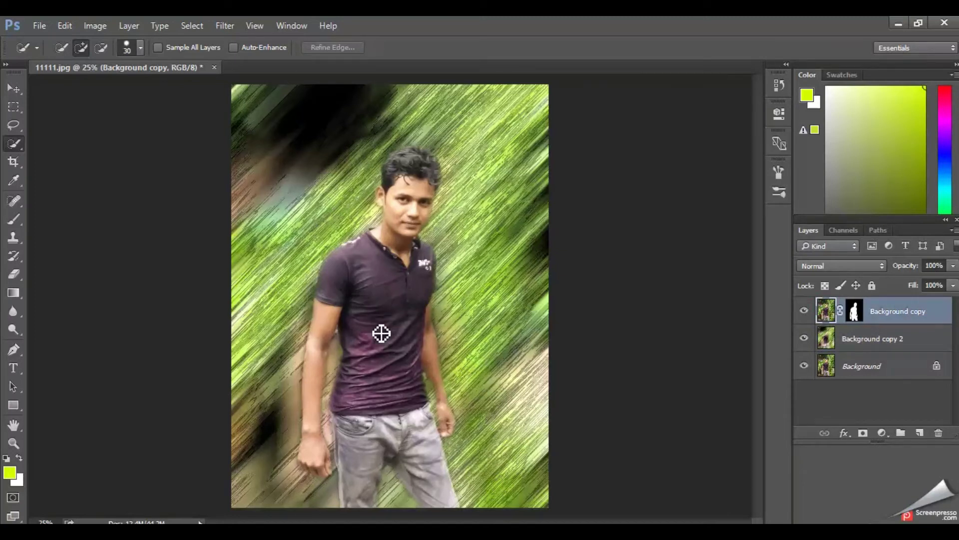
left_click_drag(381, 335, 387, 404)
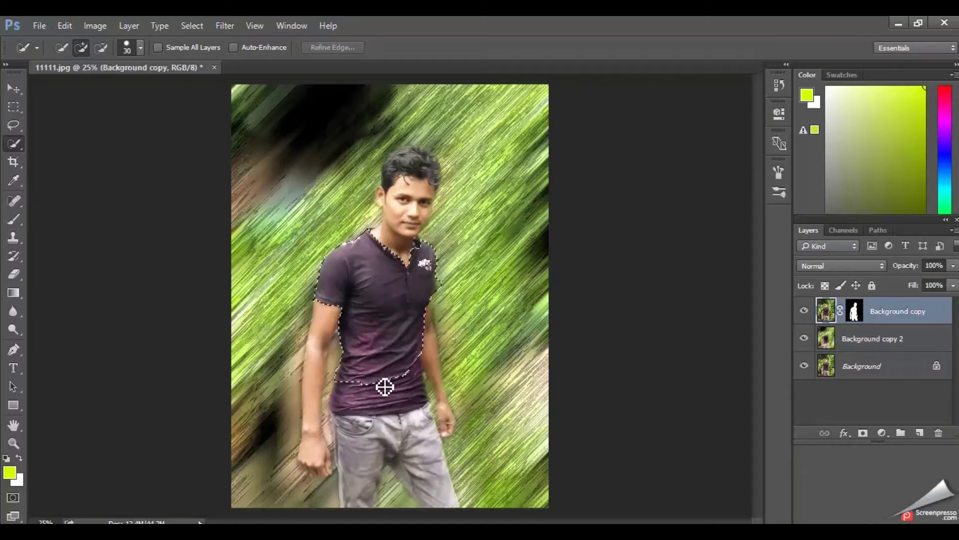
left_click_drag(388, 405, 417, 358)
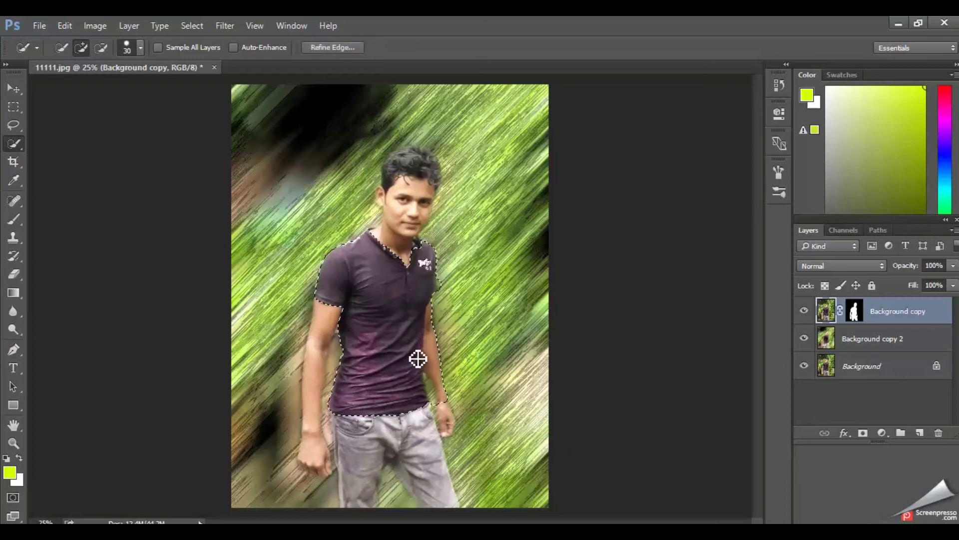
left_click(101, 47)
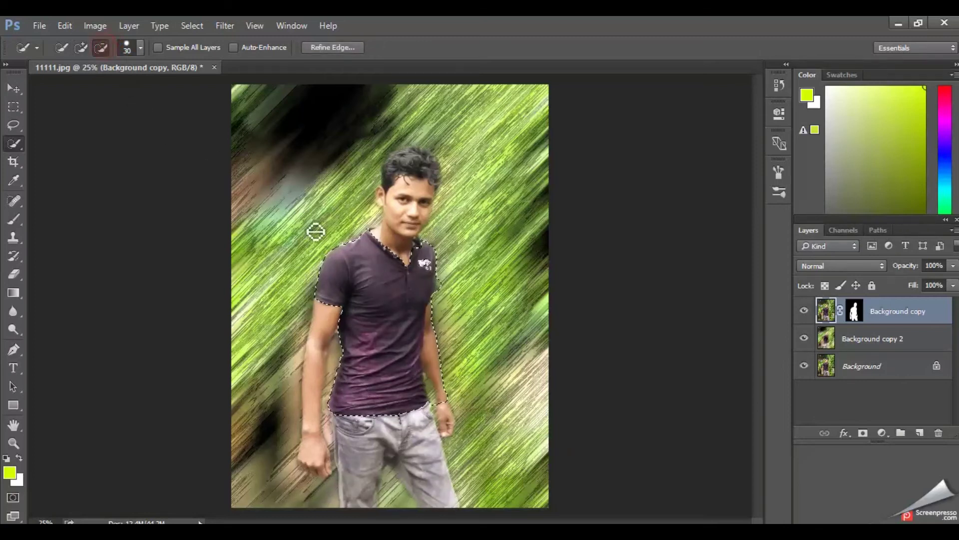
left_click_drag(439, 390, 456, 406)
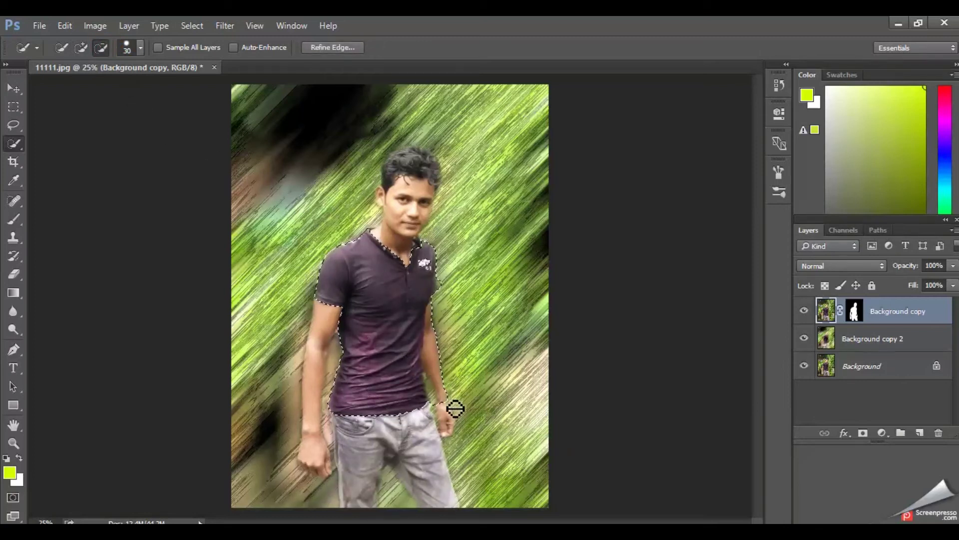
mouse_move(446, 359)
left_mouse_down()
mouse_move(439, 350)
mouse_move(444, 411)
left_mouse_up()
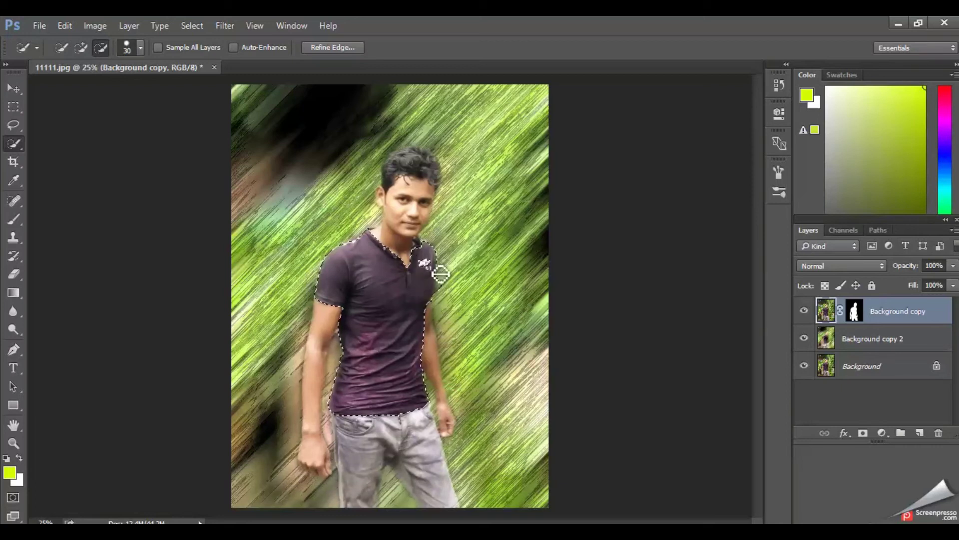
Feather the shirt selection by 5 pixels.
right_click(383, 311)
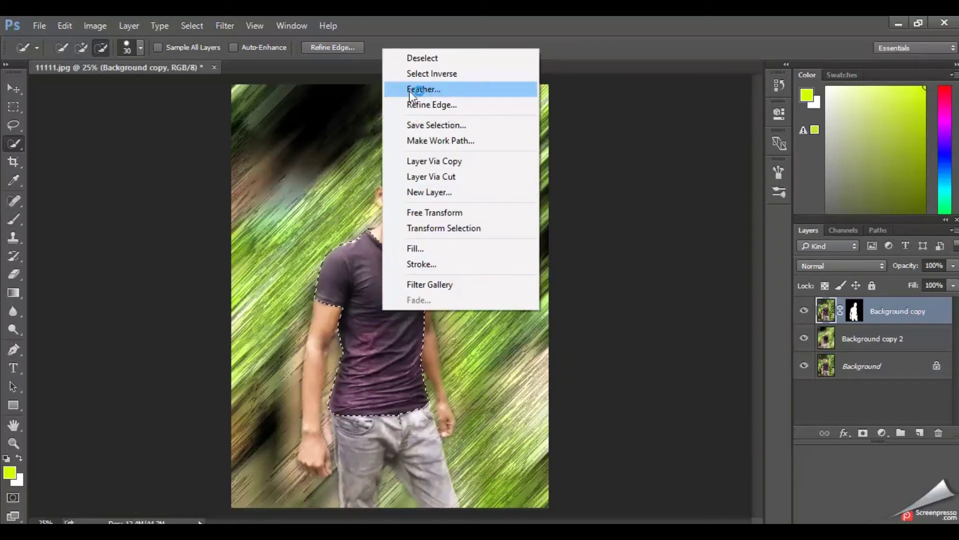
left_click(447, 90)
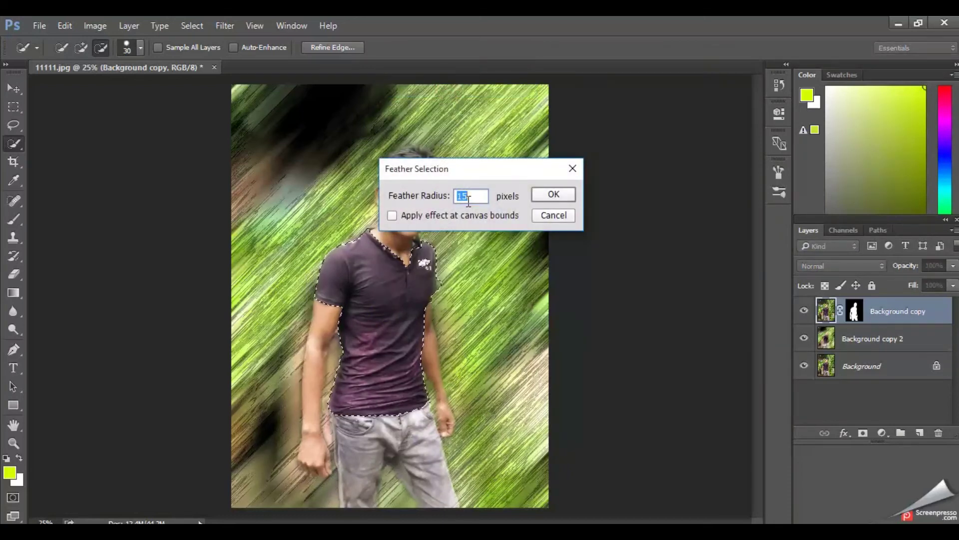
type("5")
left_click(555, 195)
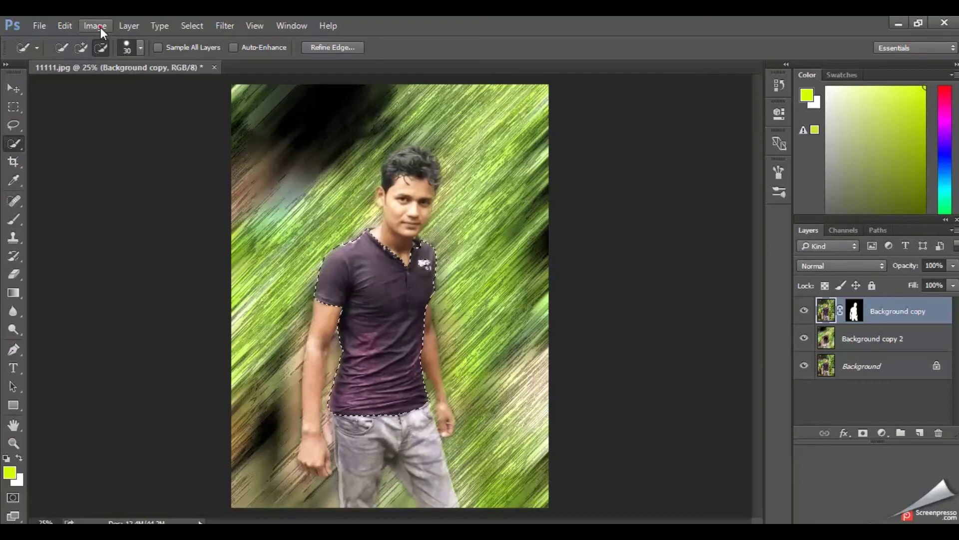
left_click(97, 26)
mouse_move(120, 75)
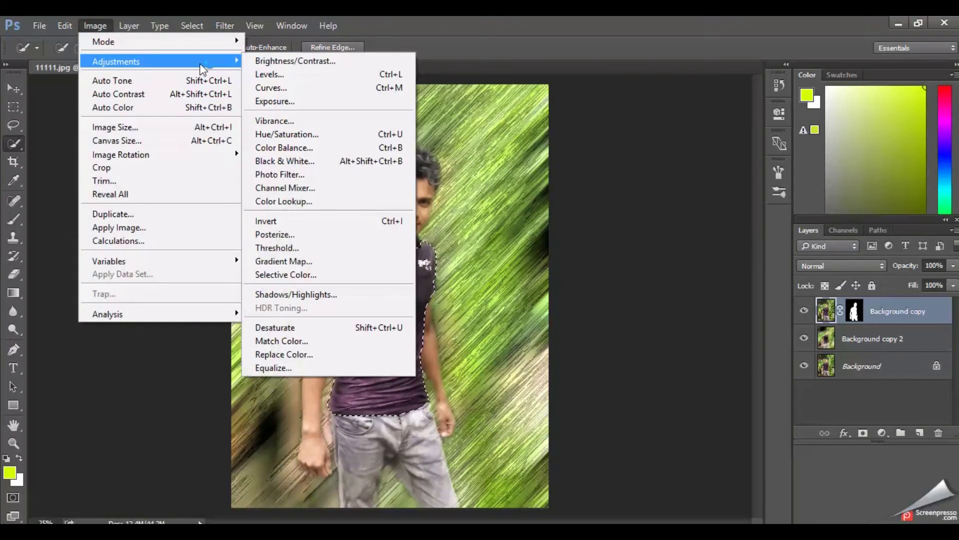
Apply Color Balance at +10, +100 and about -56 to turn the shirt green.
left_click(379, 148)
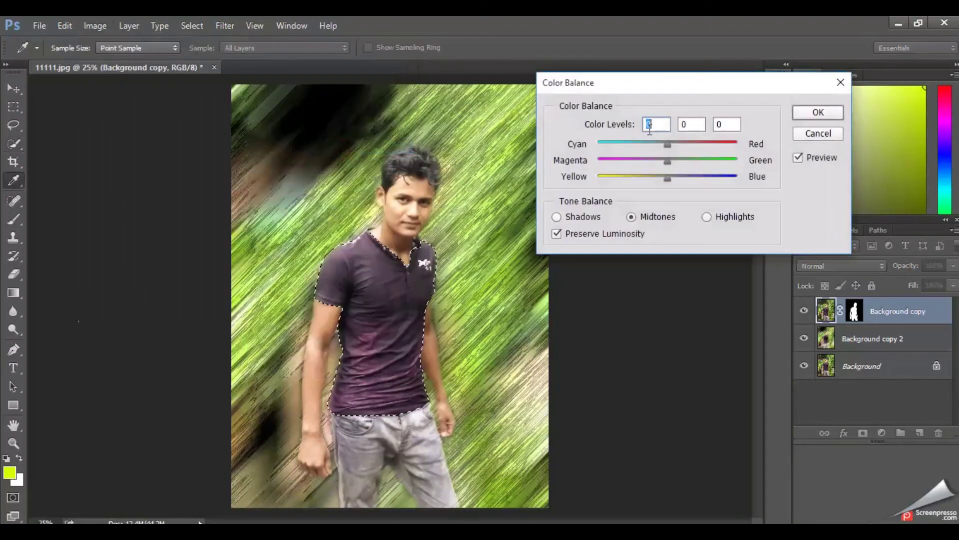
left_click_drag(676, 84, 704, 95)
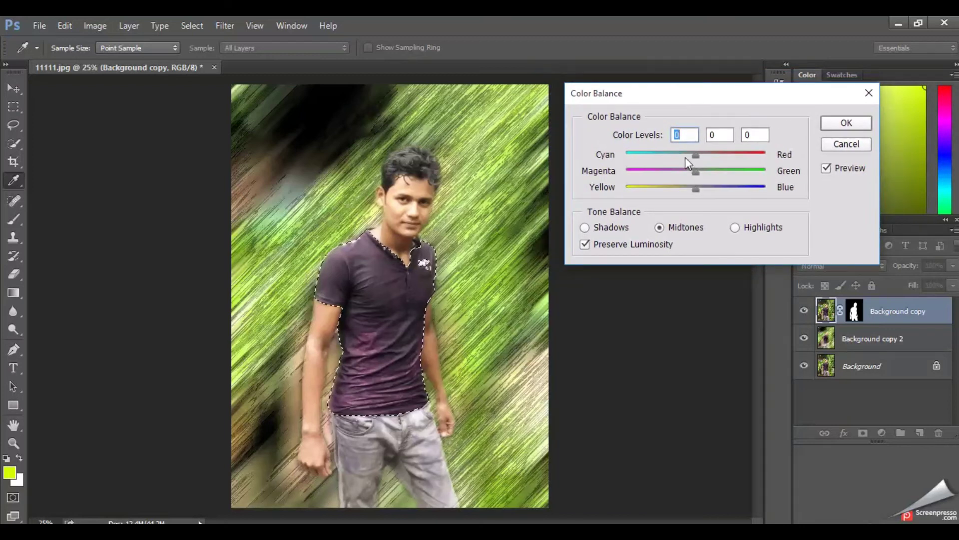
mouse_move(678, 155)
left_mouse_down()
mouse_move(762, 179)
mouse_move(605, 189)
left_mouse_up()
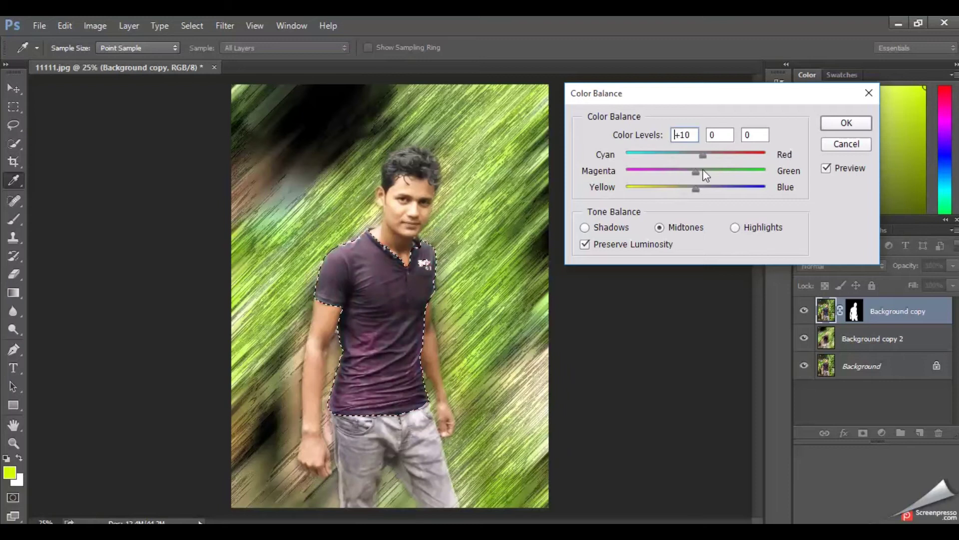
mouse_move(698, 170)
left_mouse_down()
mouse_move(766, 173)
mouse_move(649, 194)
mouse_move(771, 192)
left_mouse_up()
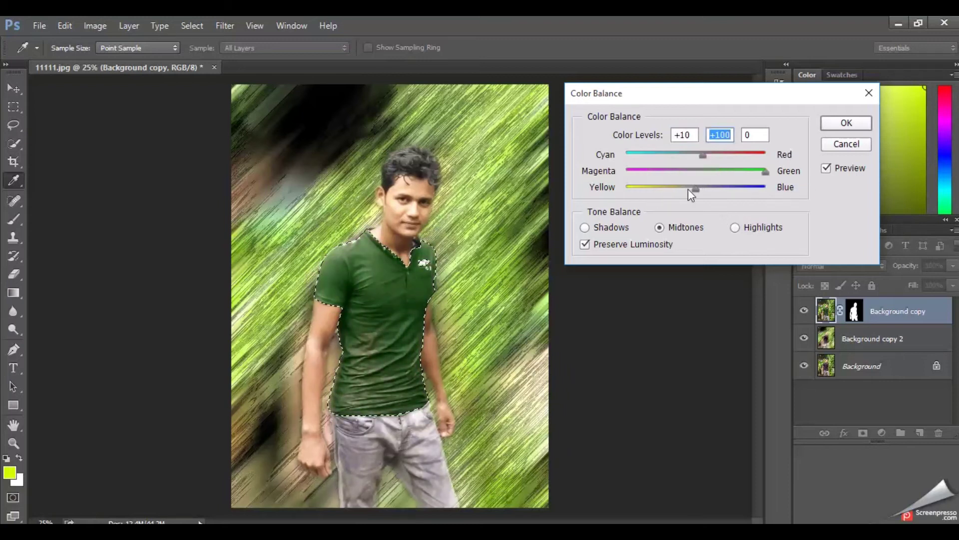
left_click_drag(698, 192, 636, 203)
left_click_drag(634, 202, 654, 203)
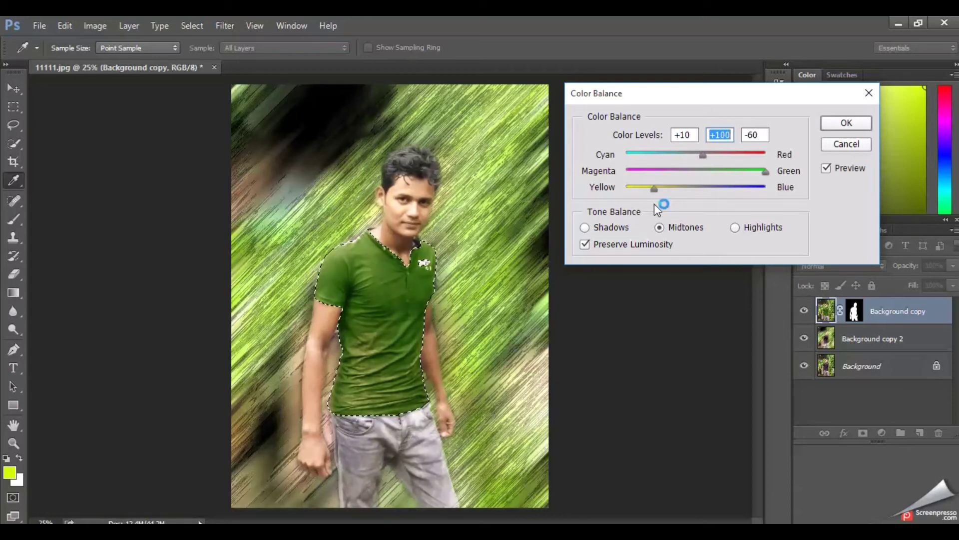
left_click_drag(655, 188, 639, 188)
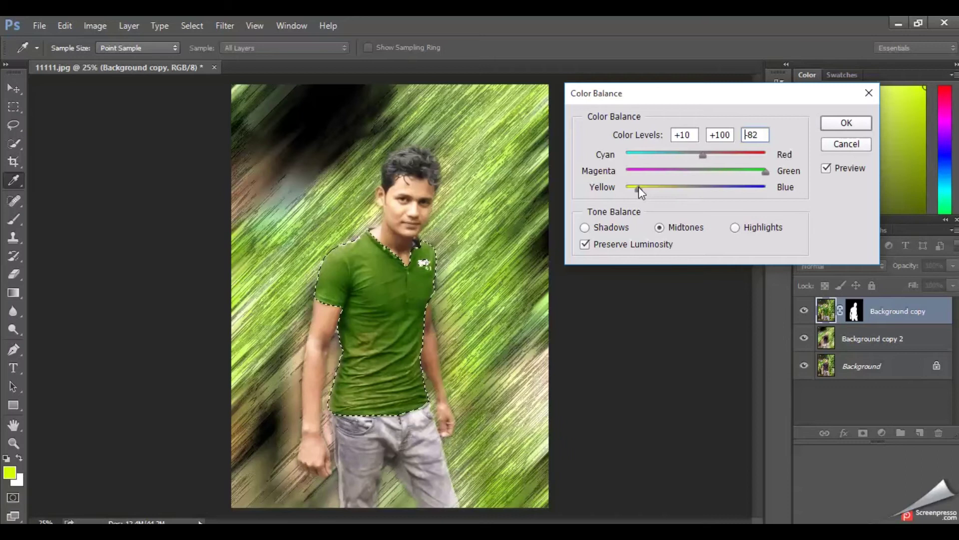
mouse_move(658, 189)
left_mouse_down()
mouse_move(668, 188)
mouse_move(656, 188)
left_mouse_up()
left_click(830, 126)
key("w")
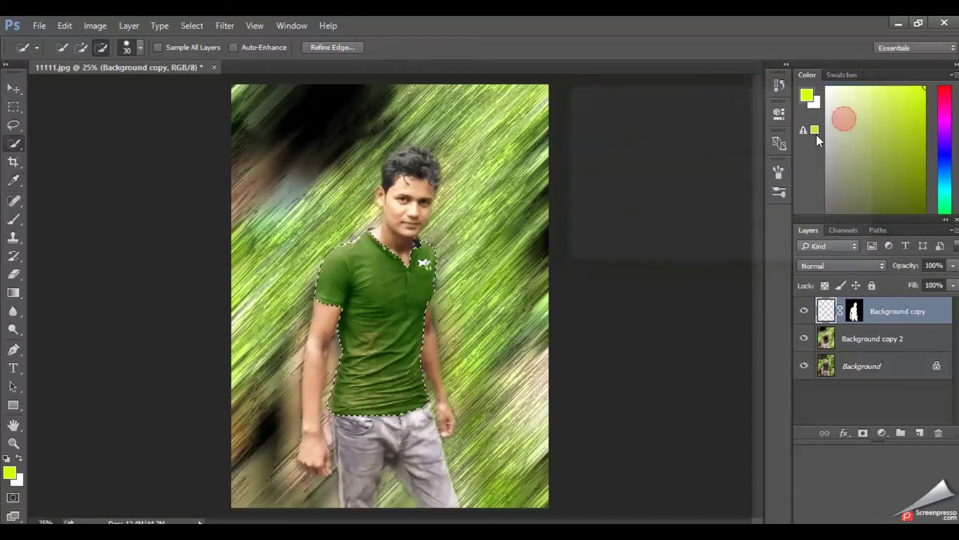
Deselect the shirt and Quick-Select the grey jeans, excluding the gap between the legs.
left_click(191, 25)
left_click(209, 52)
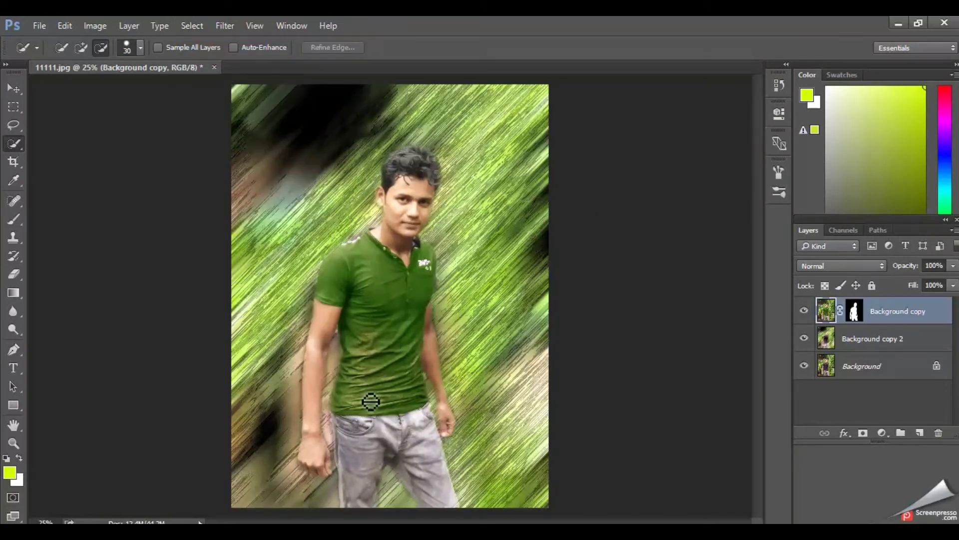
left_click_drag(372, 472, 425, 471)
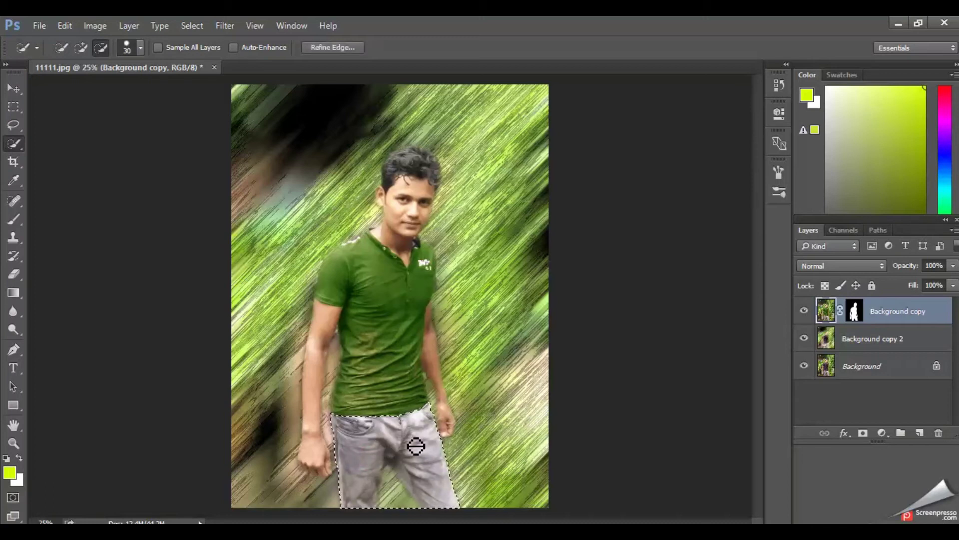
left_click(100, 47)
mouse_move(396, 512)
left_mouse_down()
mouse_move(391, 495)
mouse_move(400, 497)
left_mouse_up()
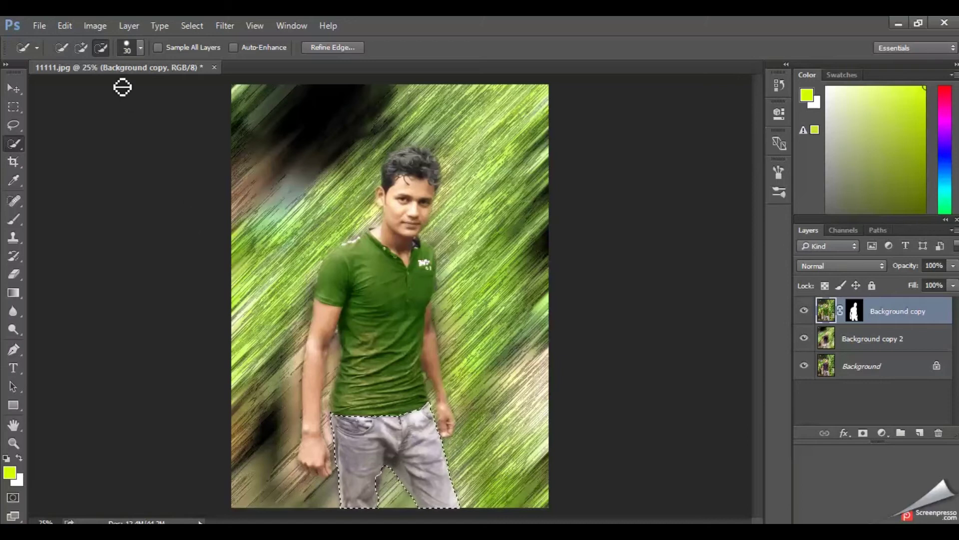
left_click(81, 47)
left_click_drag(378, 487, 389, 493)
key("alt")
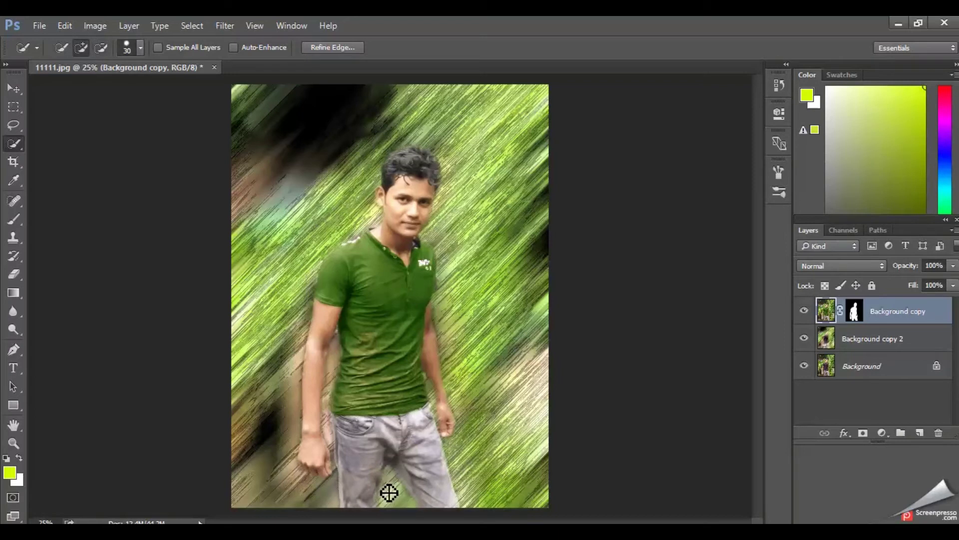
left_click_drag(380, 476, 382, 483)
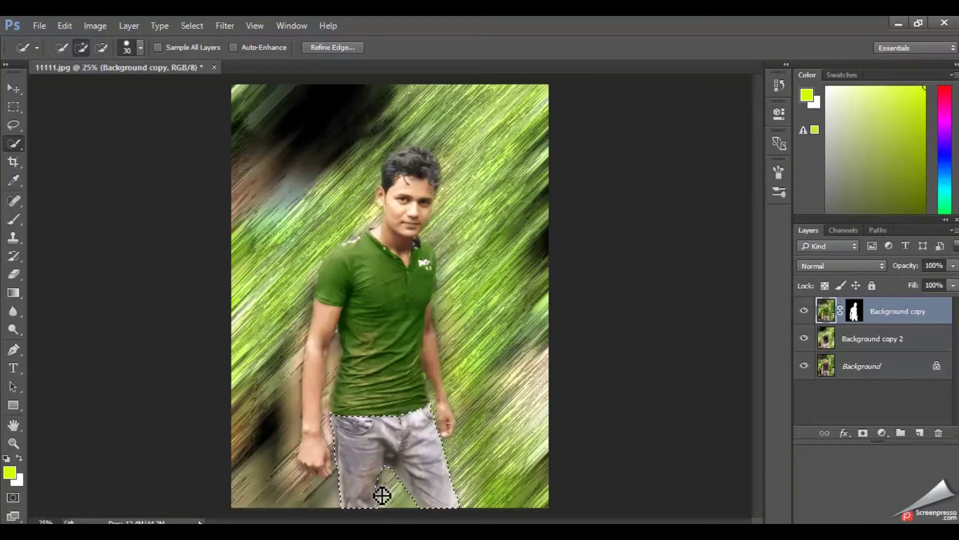
Feather the jeans selection by 5 pixels.
right_click(402, 431)
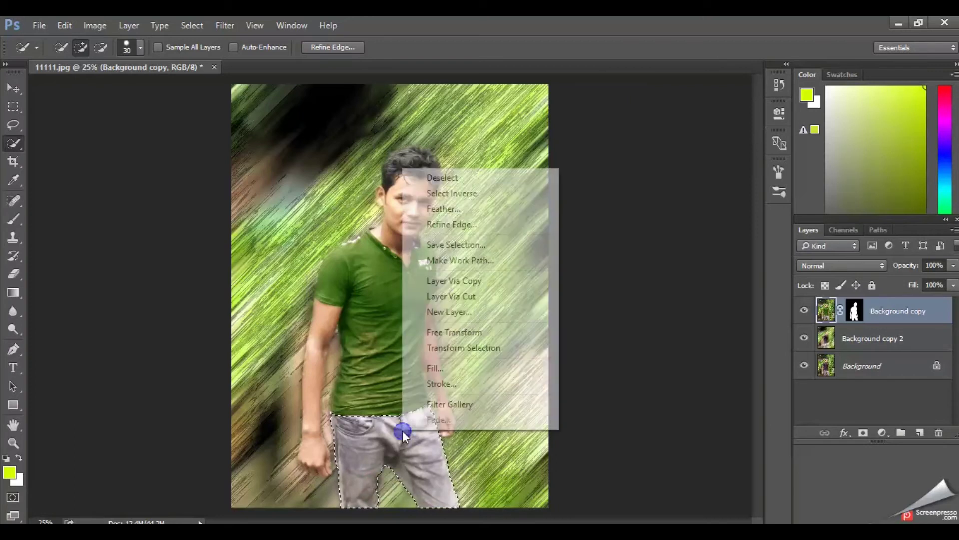
left_click(456, 209)
type("5")
left_click(549, 192)
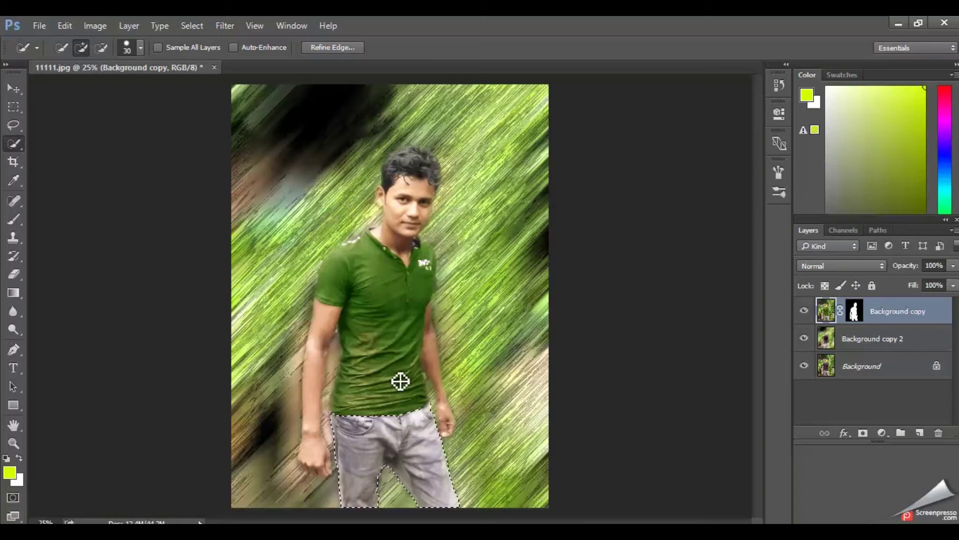
left_click(95, 26)
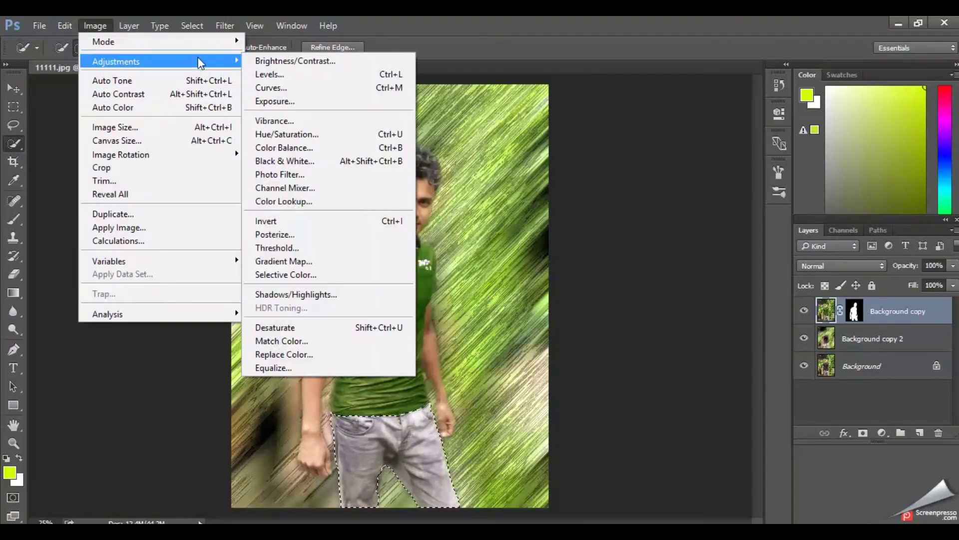
mouse_move(116, 61)
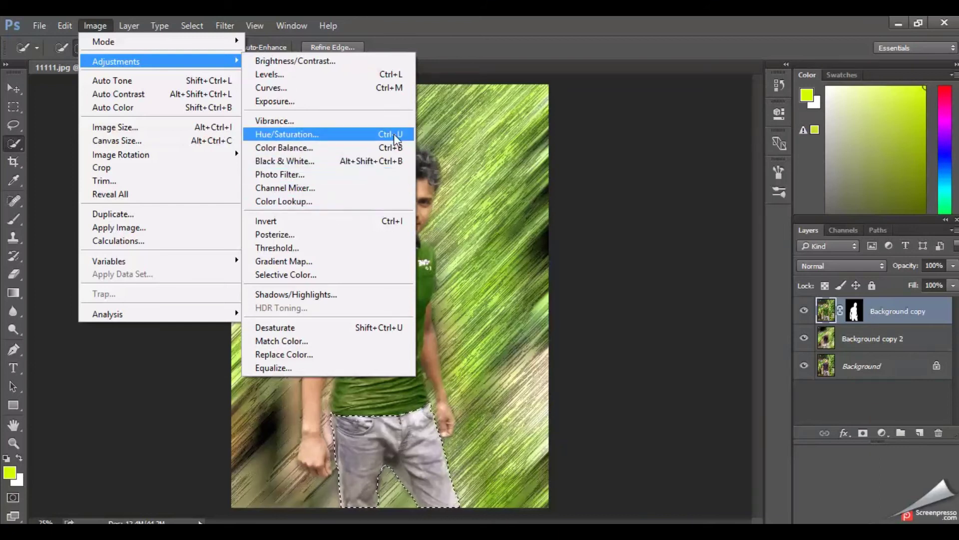
Recolour the jeans light teal with Color Balance at -100, +45, -16.
left_click(358, 150)
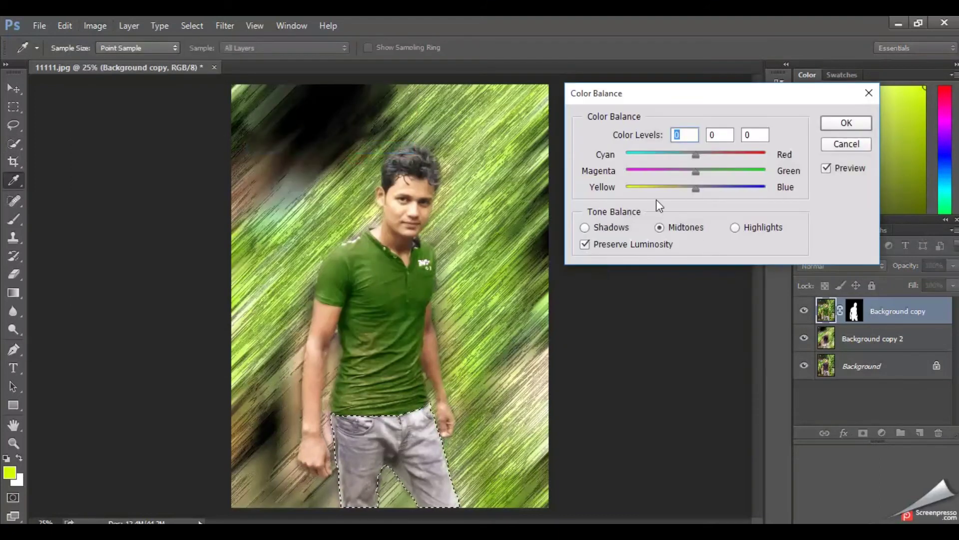
mouse_move(765, 171)
left_mouse_down()
mouse_move(728, 171)
mouse_move(781, 155)
mouse_move(587, 155)
left_mouse_up()
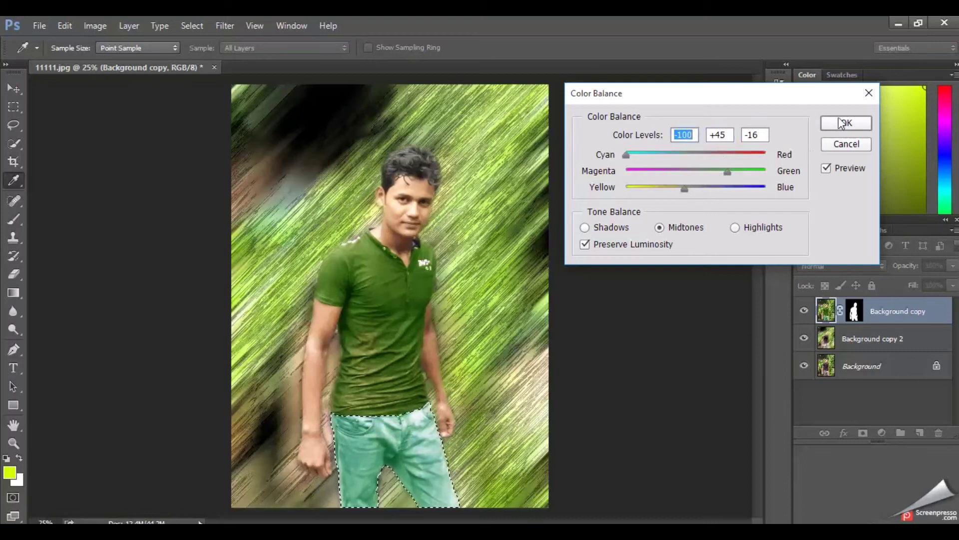
left_click(845, 123)
key("w")
Clear the selection and lower Background copy 2's opacity to 92%.
left_click(193, 25)
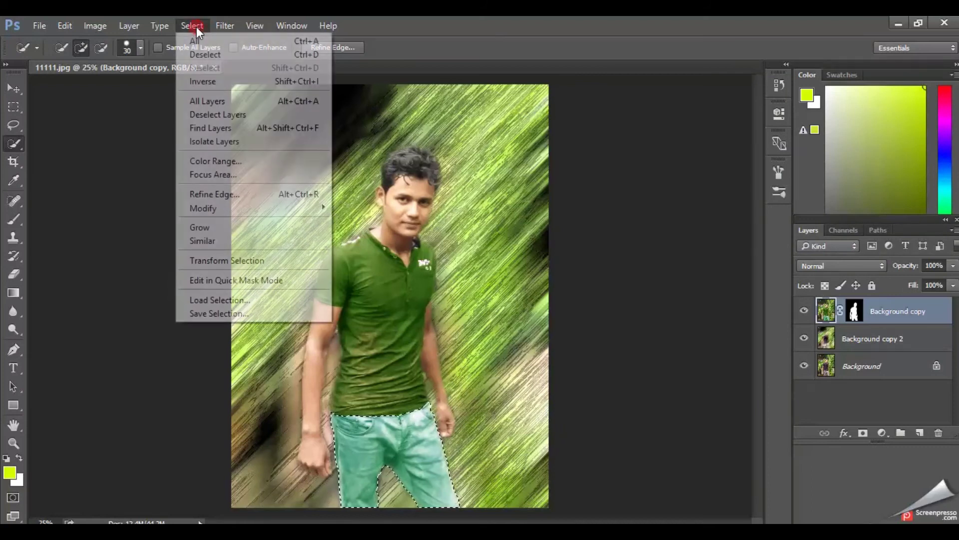
left_click(217, 56)
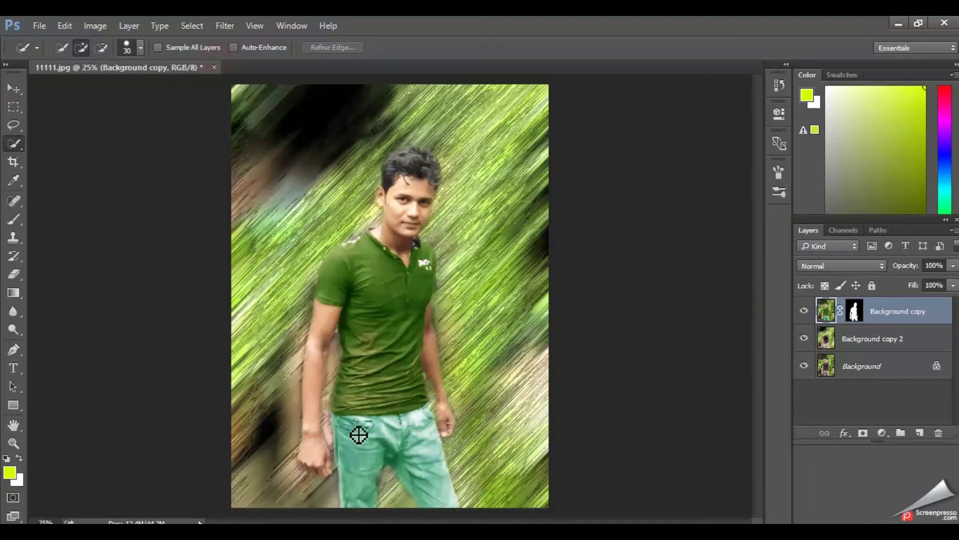
left_click(888, 337)
mouse_move(905, 266)
left_mouse_down()
mouse_move(890, 281)
mouse_move(905, 274)
left_mouse_up()
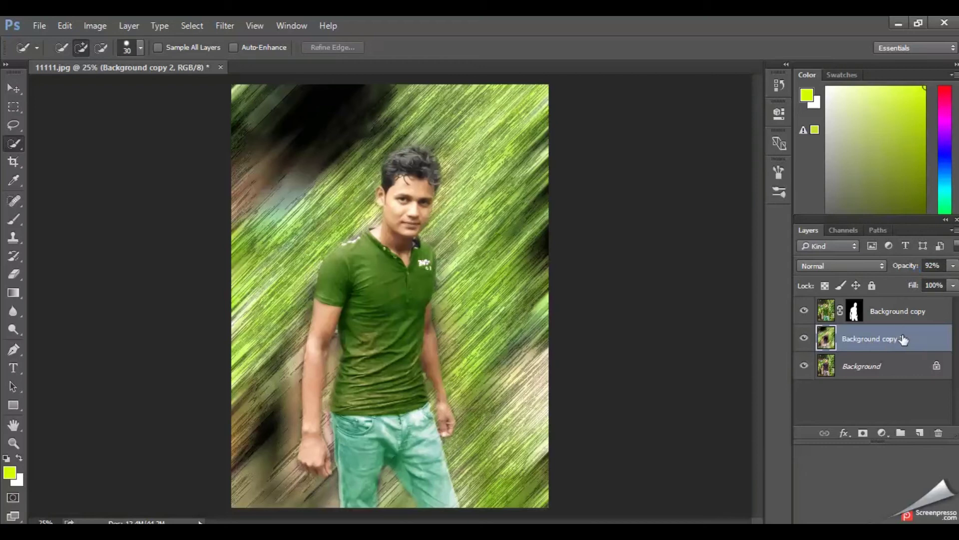
Apply a horizontal Motion Blur (angle 0°, distance 762) to Background copy 2.
left_click(231, 22)
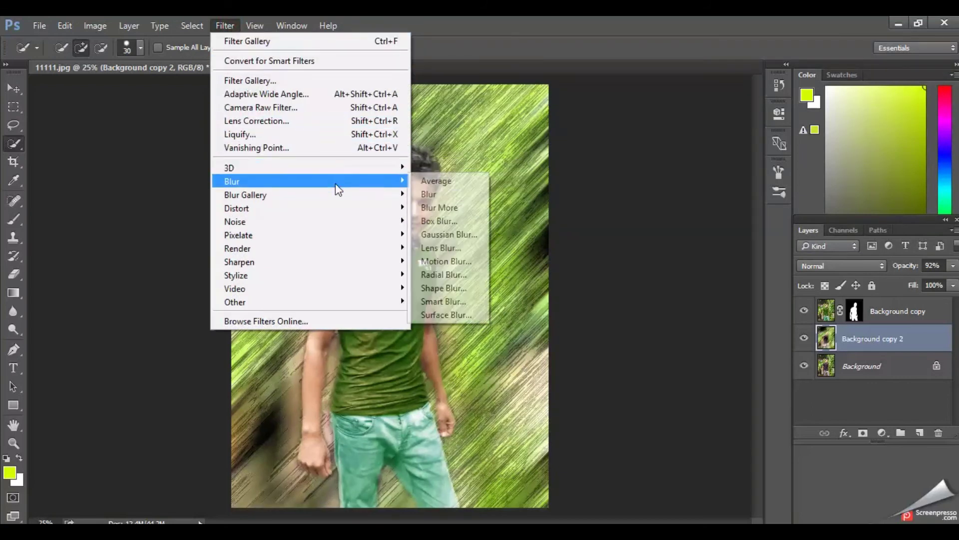
mouse_move(232, 181)
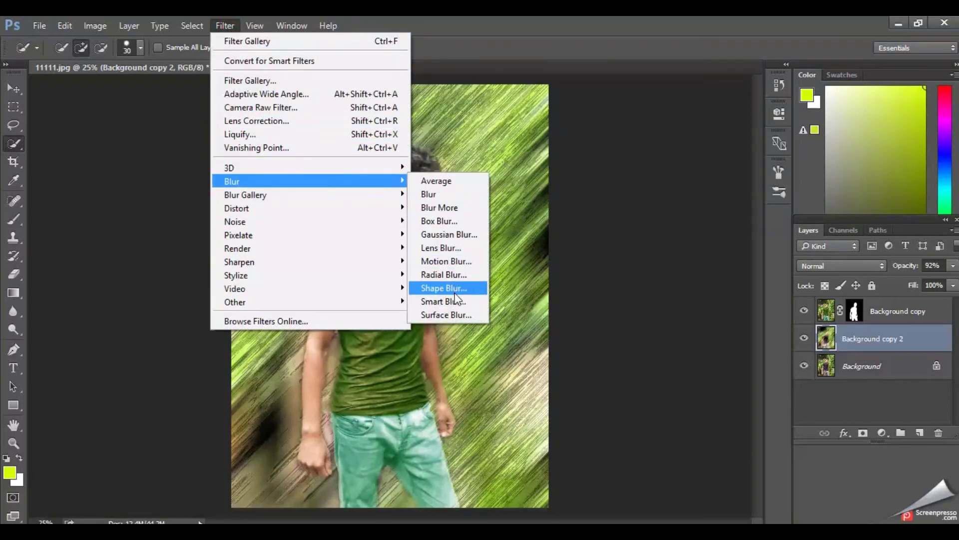
left_click(467, 262)
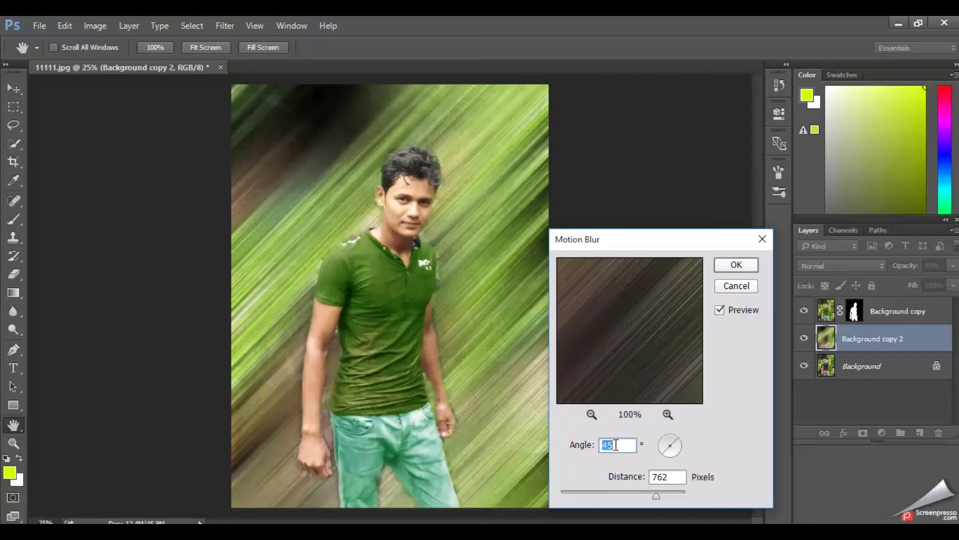
type("0")
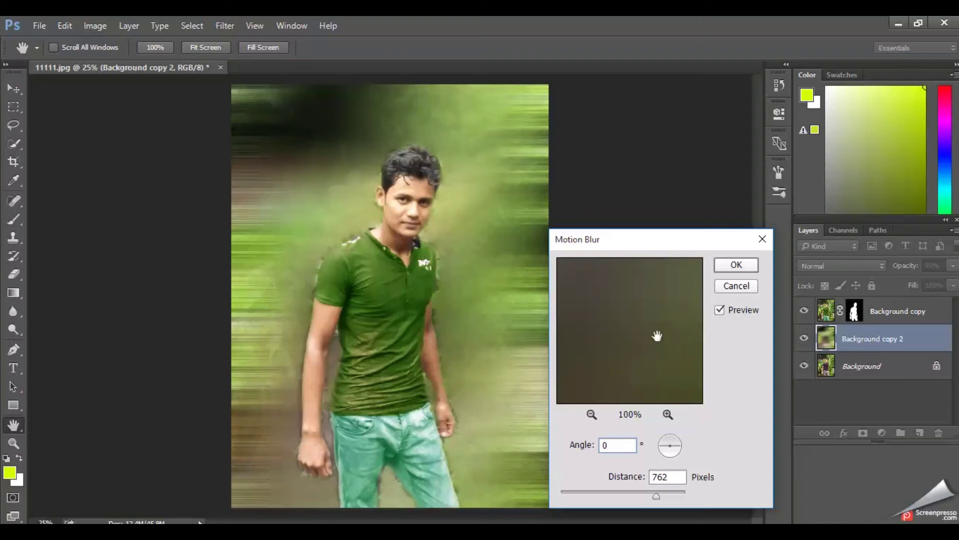
left_click(736, 265)
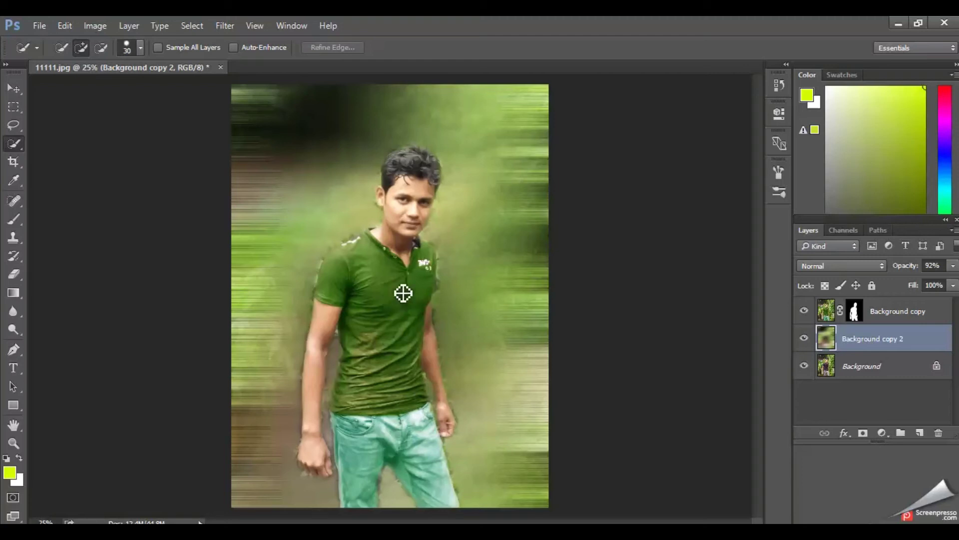
Hide the original Background layer, toggling the blurred and person layers to compare.
left_click(907, 311)
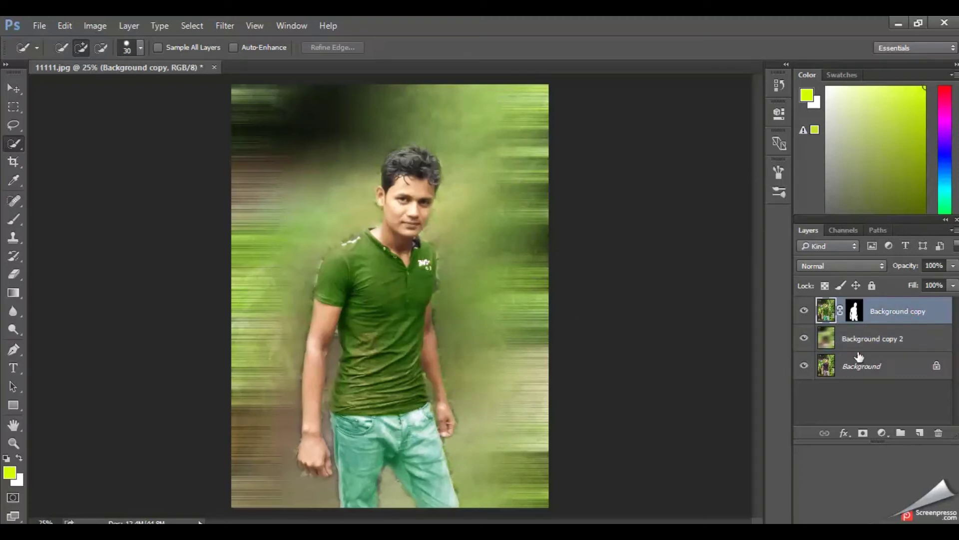
left_click(806, 366)
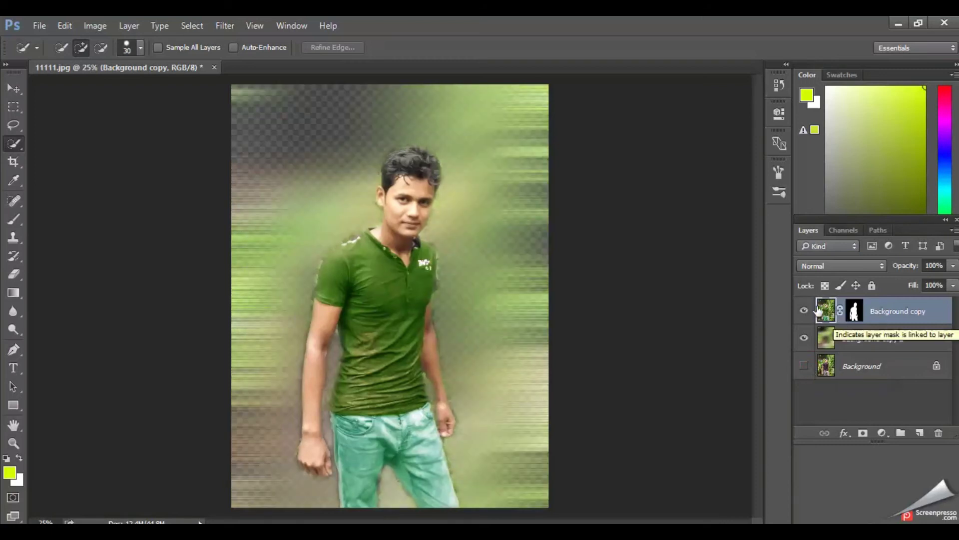
left_click(804, 339)
left_click(804, 339)
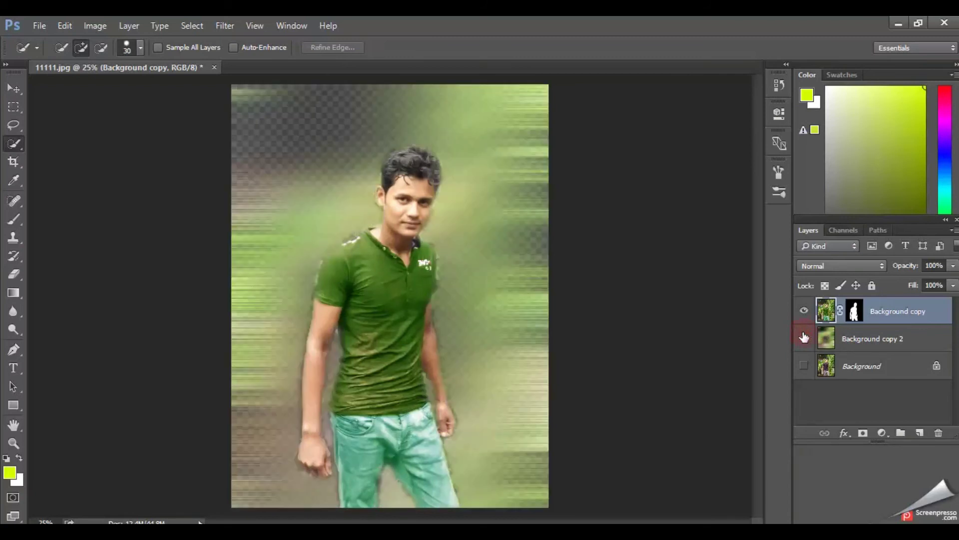
left_click(804, 338)
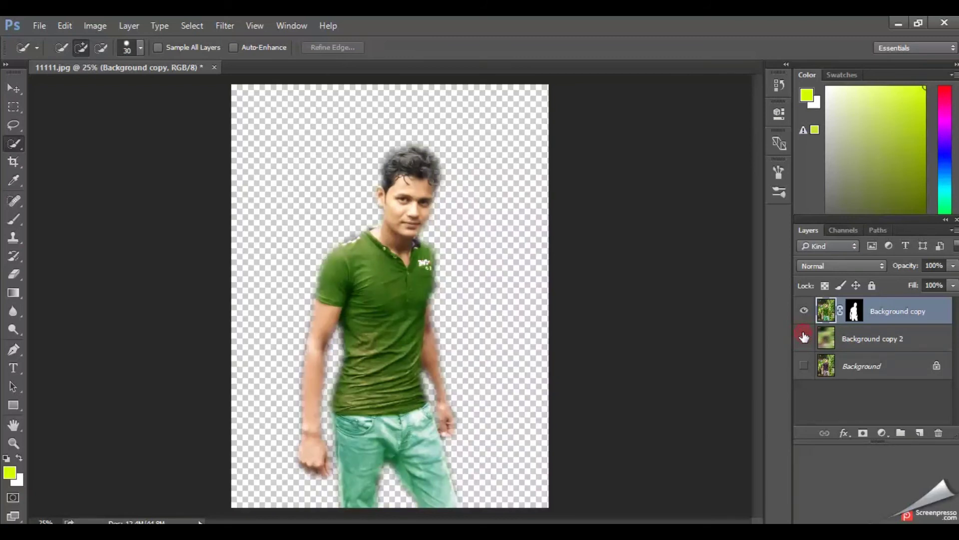
left_click(804, 338)
left_click(804, 311)
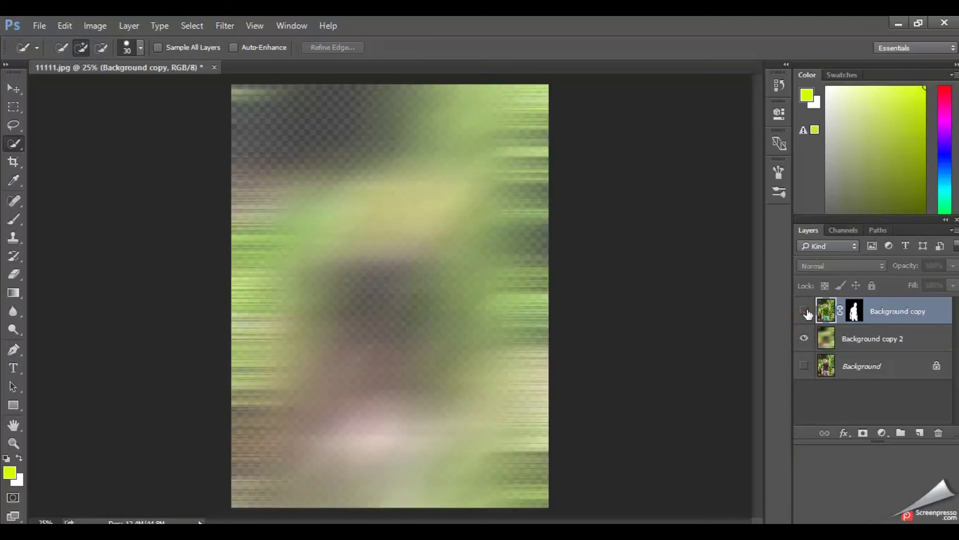
left_click(804, 311)
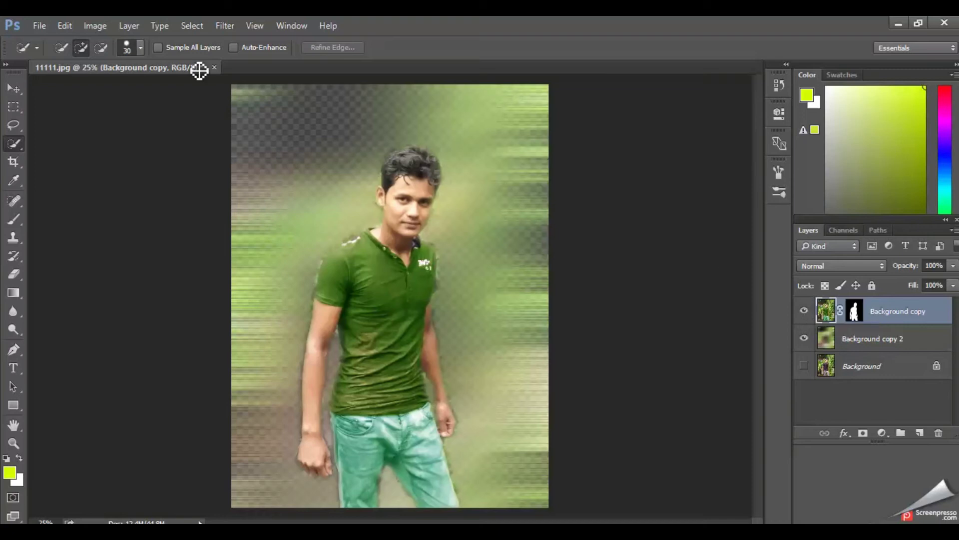
left_click(226, 26)
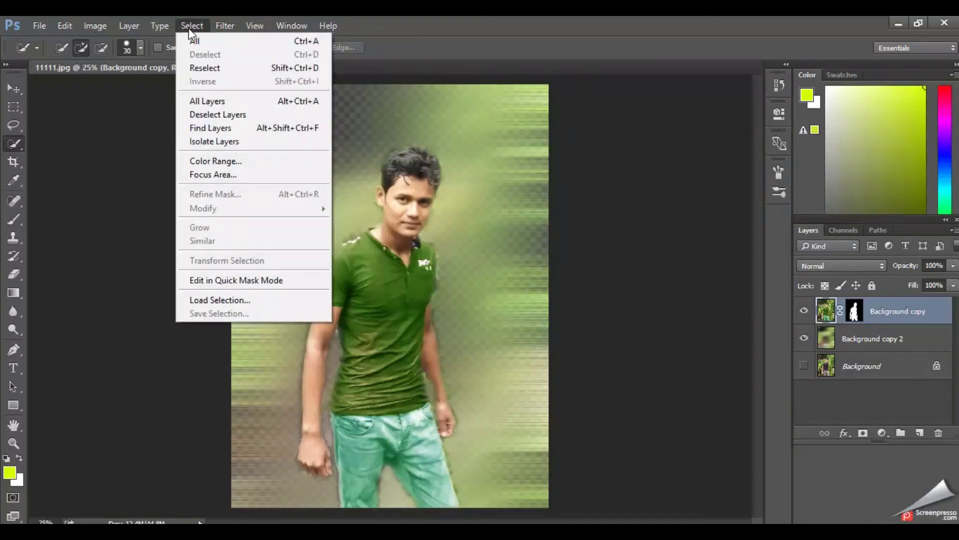
mouse_move(116, 62)
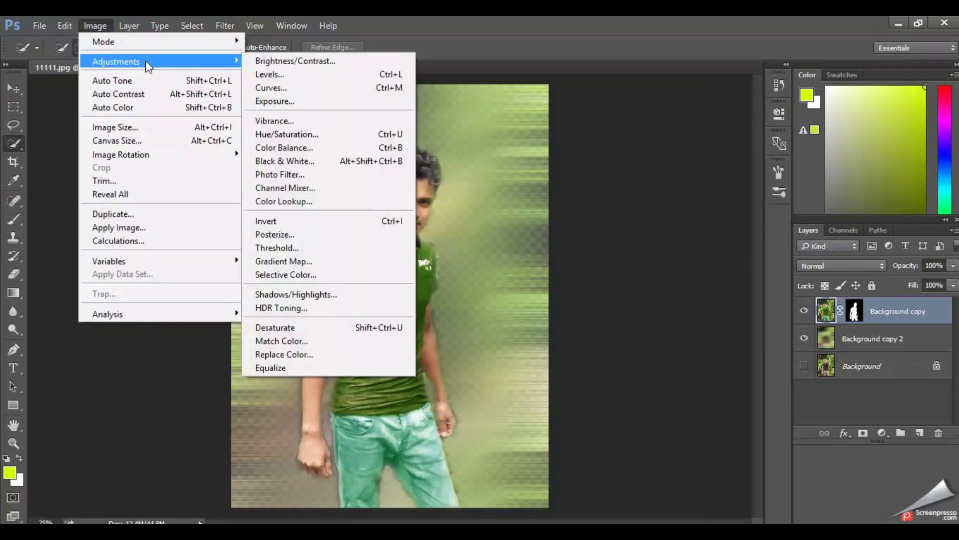
Apply Color Balance to the person's layer with Cyan-Red moved from +49 to -30.
left_click(350, 150)
mouse_move(731, 158)
left_mouse_down()
mouse_move(675, 156)
mouse_move(677, 174)
mouse_move(740, 175)
mouse_move(622, 161)
mouse_move(765, 157)
mouse_move(663, 162)
mouse_move(689, 183)
mouse_move(609, 191)
mouse_move(681, 194)
left_mouse_up()
left_click(846, 123)
key("w")
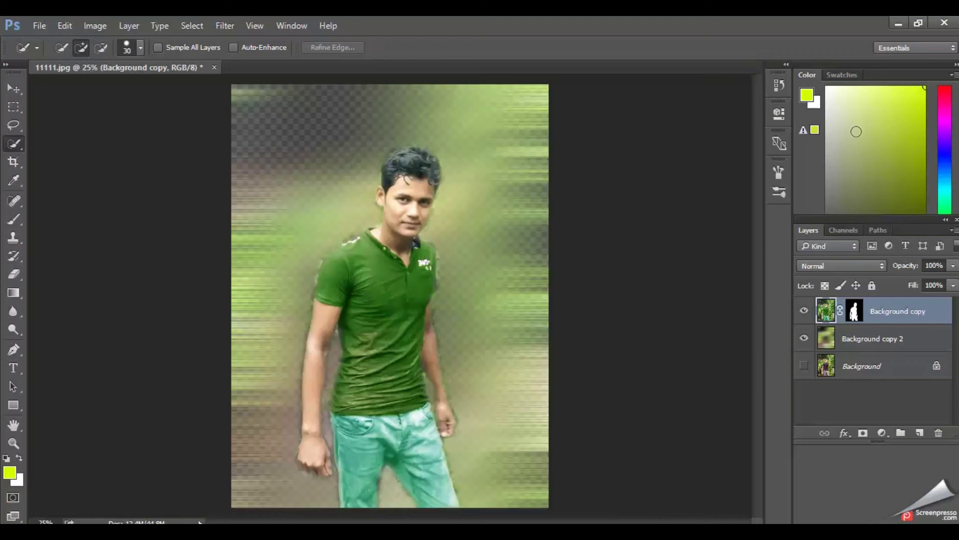
Load the person's Work Path as a selection and return to Layers.
left_click(881, 229)
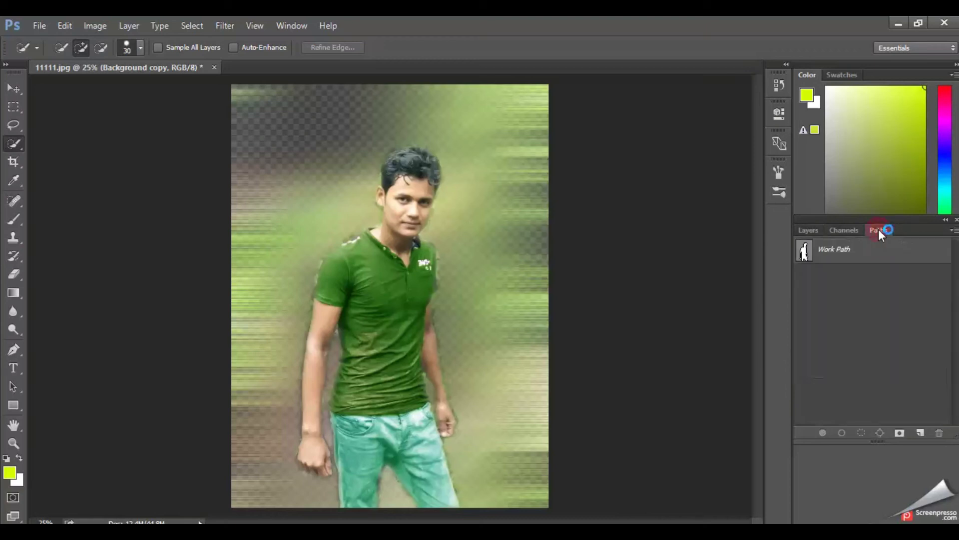
left_click(838, 255)
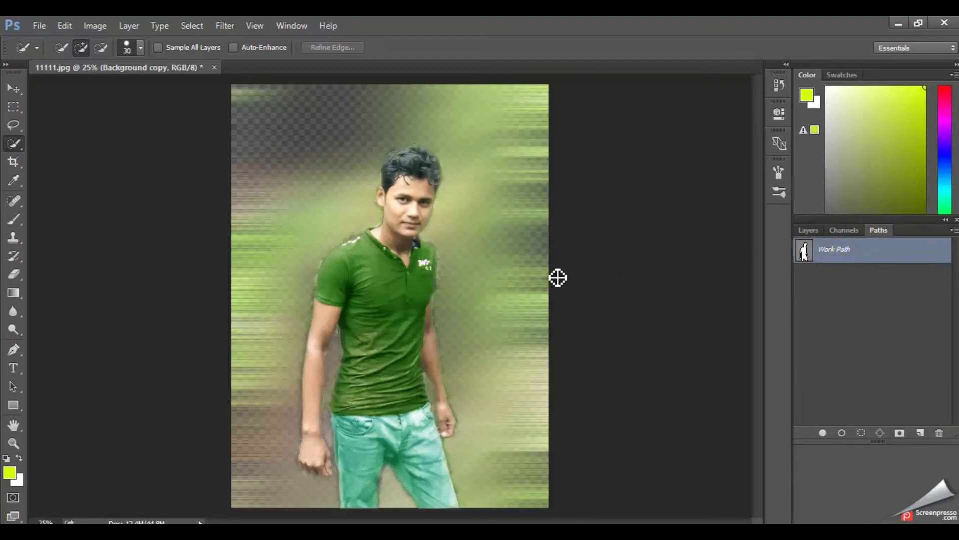
key("ctrl+Return")
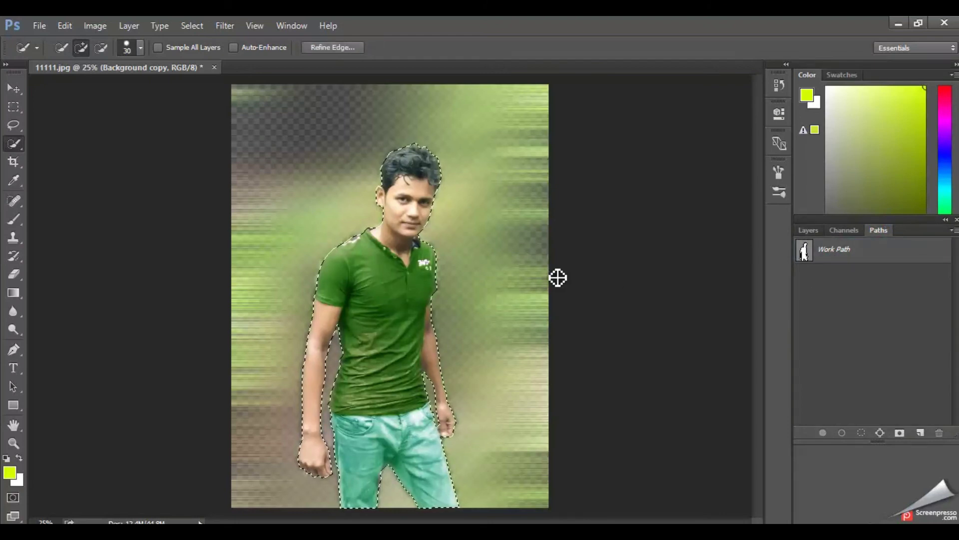
left_click(844, 230)
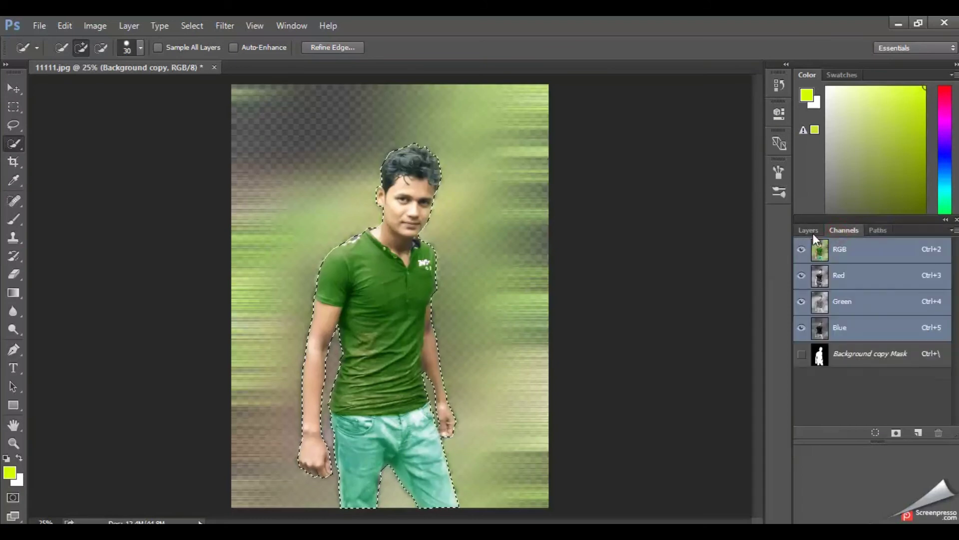
left_click(809, 229)
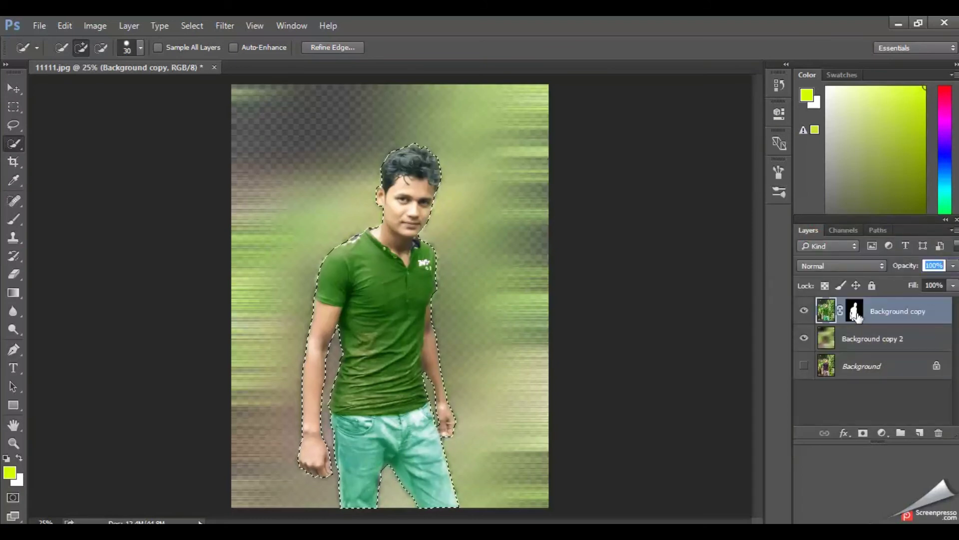
Fill a new mask with yellow-green for the glow, deselect, and reshow both background layers.
left_click(863, 432)
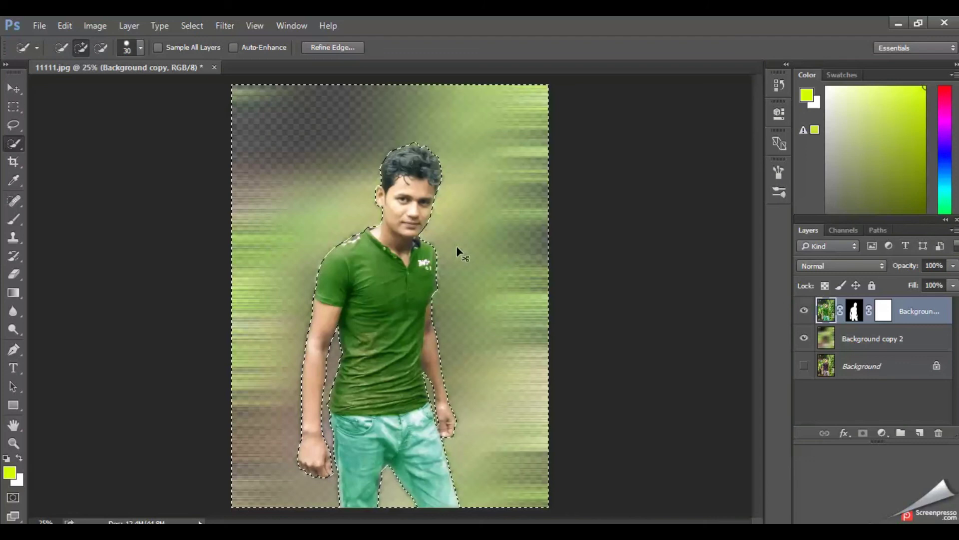
key("alt+BackSpace")
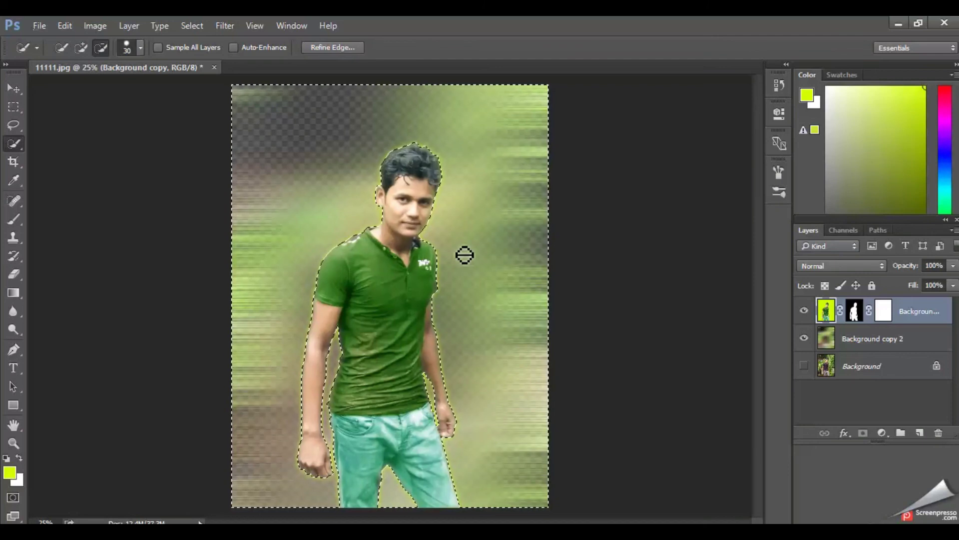
left_click(191, 26)
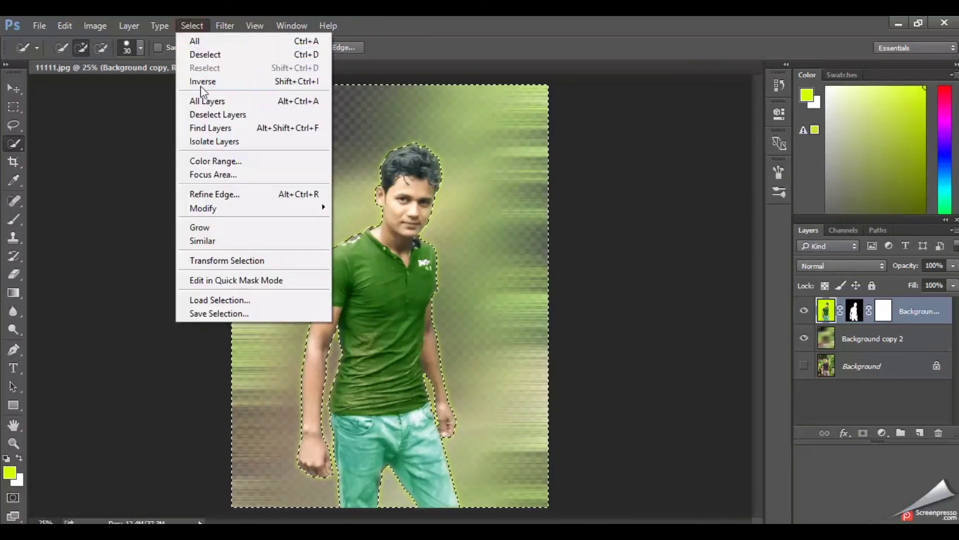
left_click(204, 51)
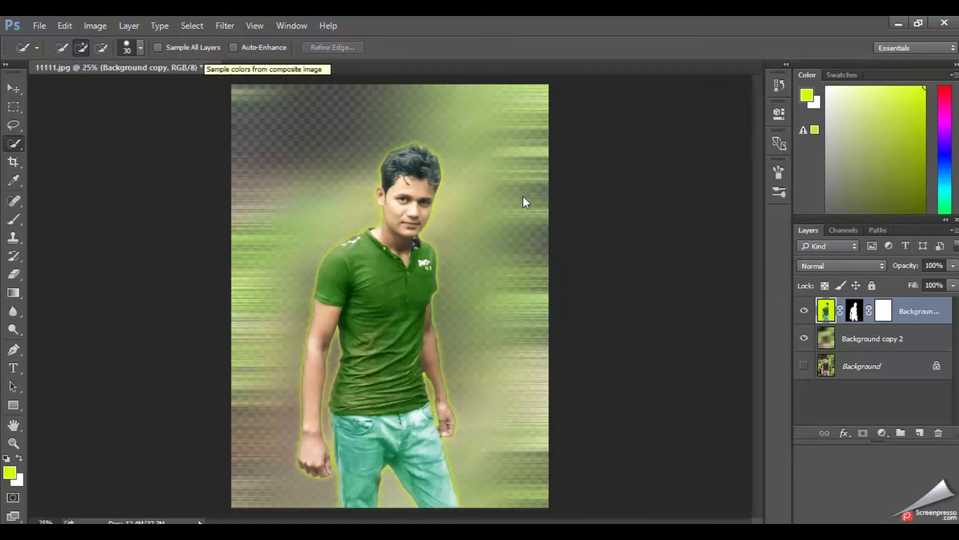
left_click(805, 340)
left_click(805, 367)
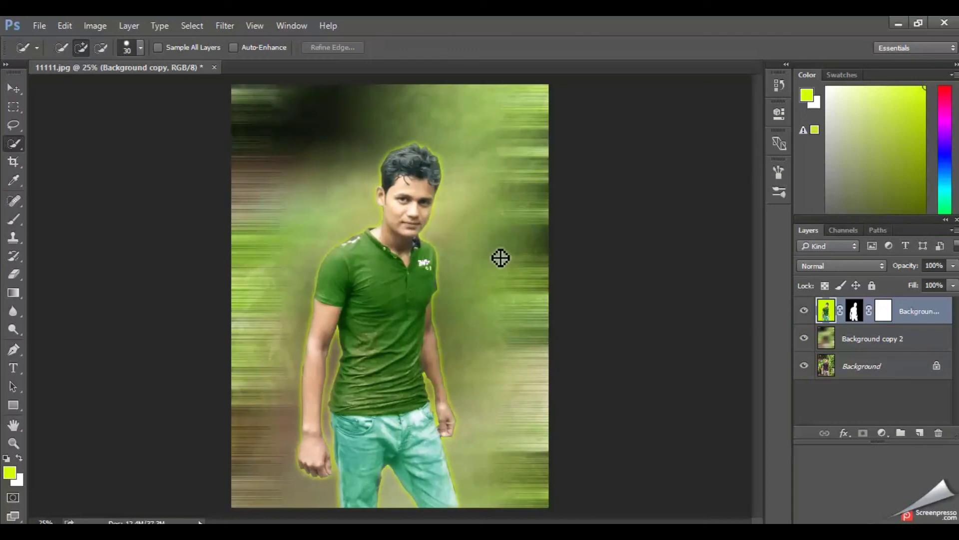
Save as JPEG 'Image Manipulation-2' in the 125 folder at maximum quality.
left_click(39, 25)
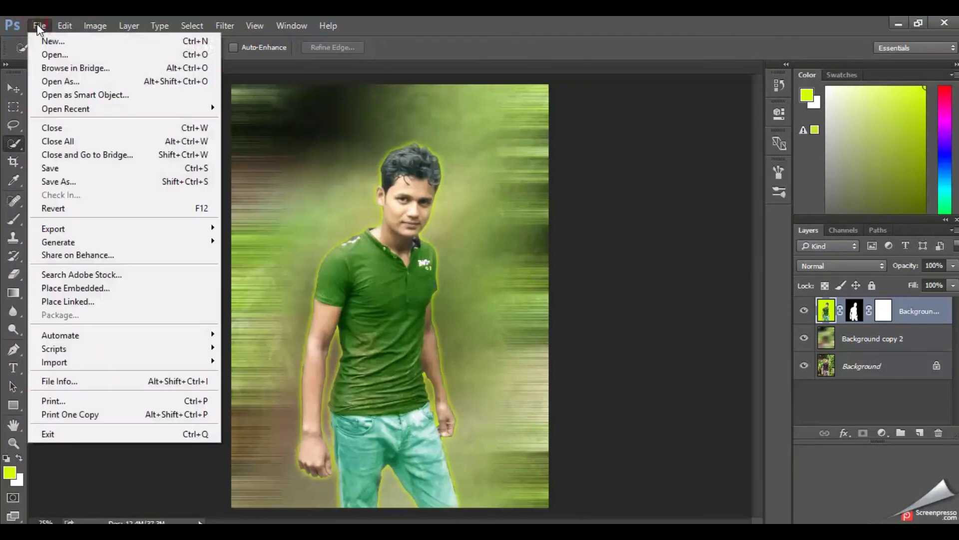
left_click(88, 186)
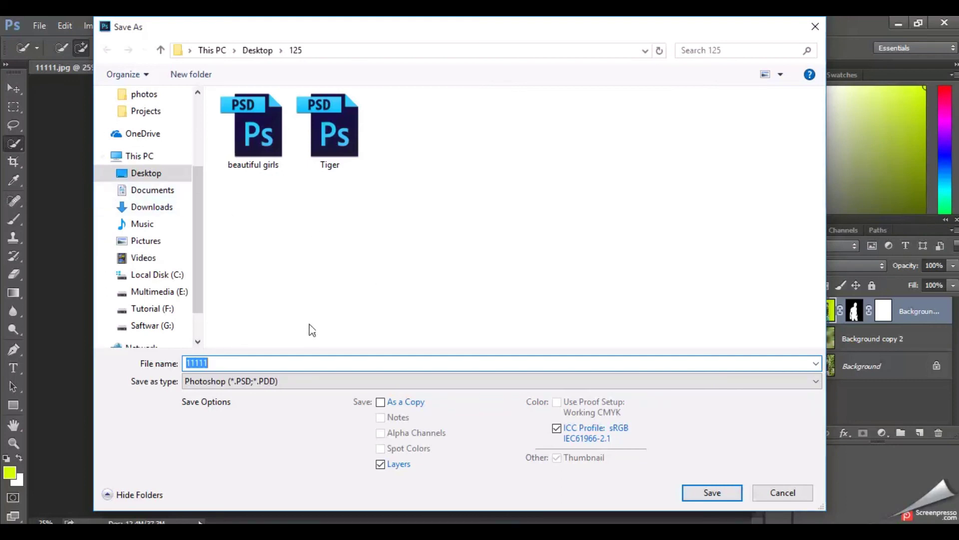
left_click(276, 381)
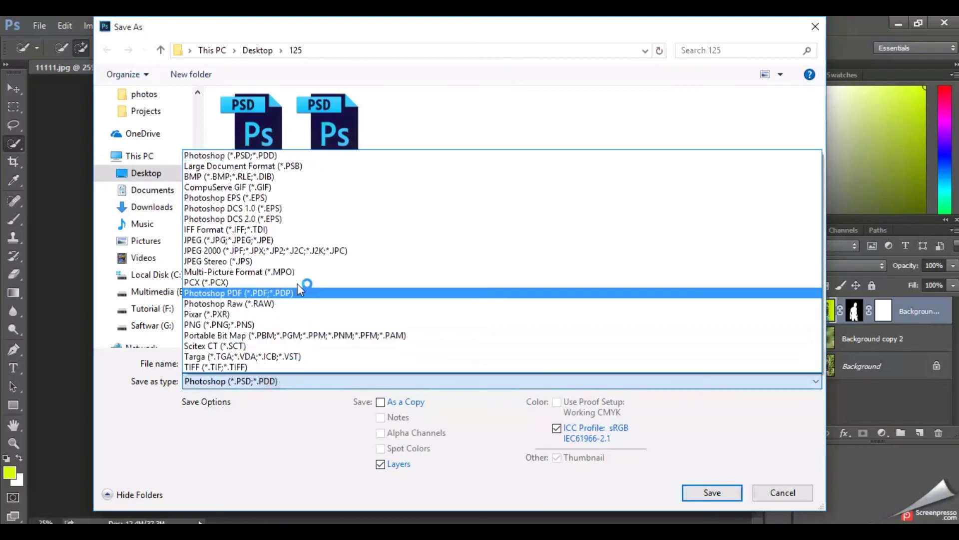
left_click(341, 235)
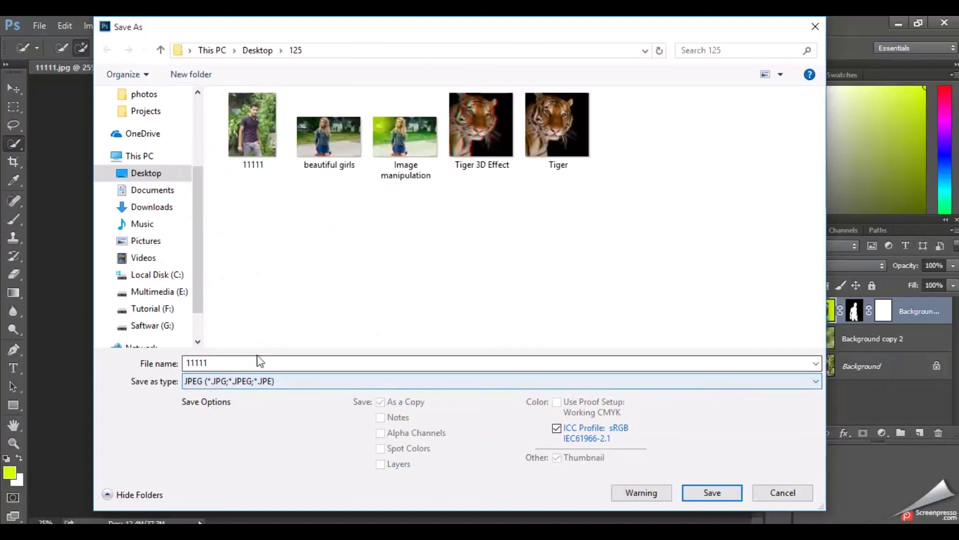
double_click(248, 363)
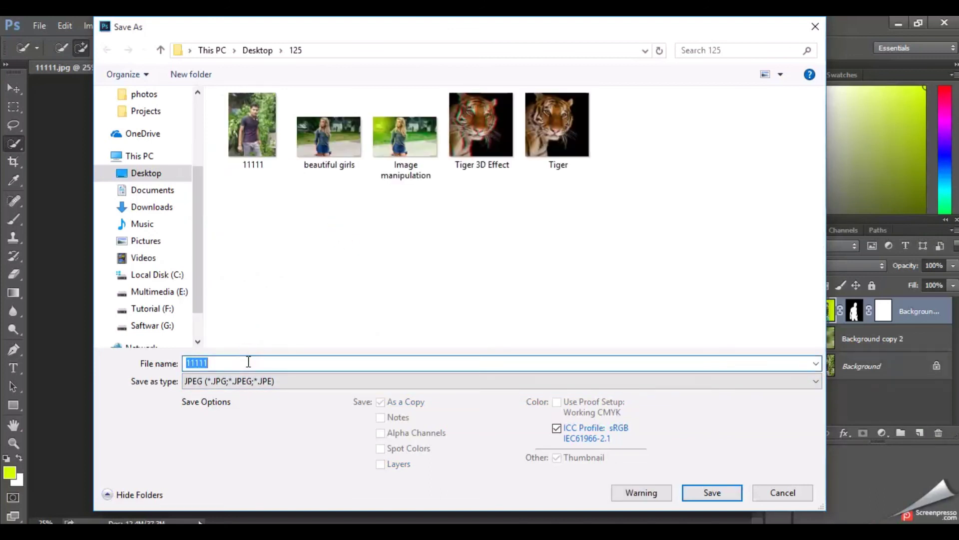
type("Image Manipulation")
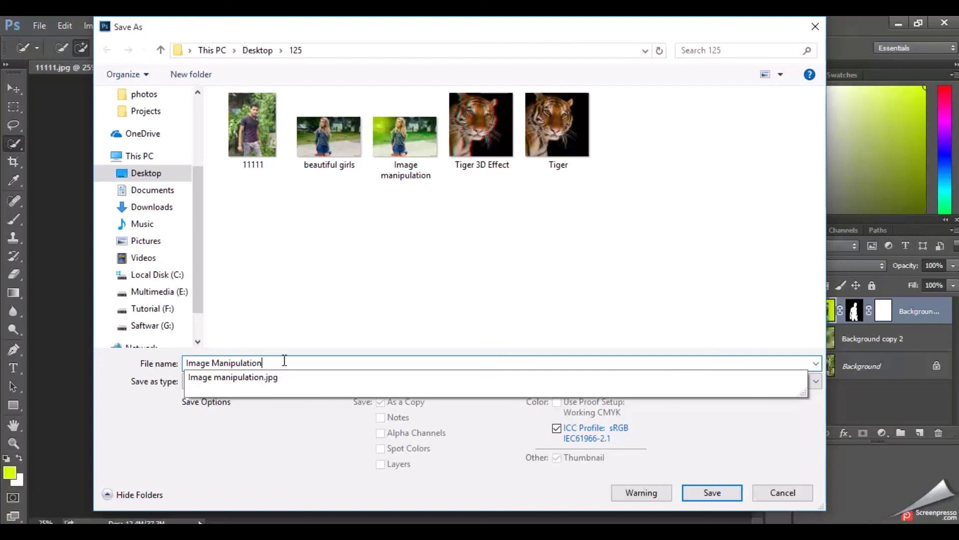
type("-2")
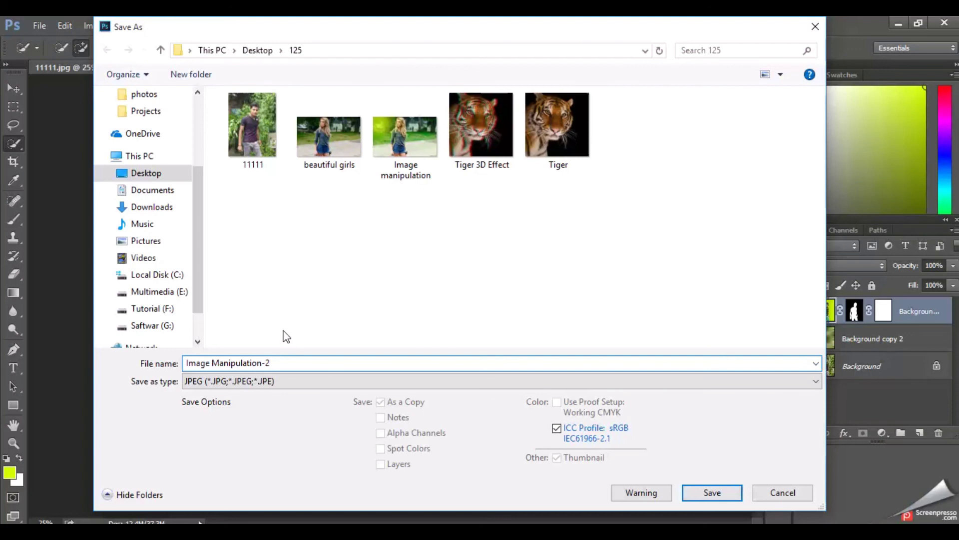
left_click(709, 492)
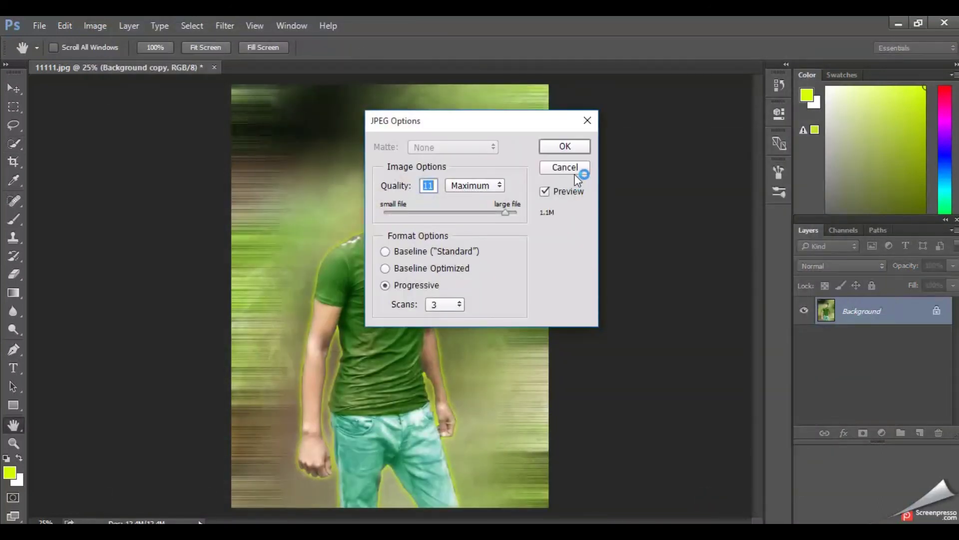
left_click(568, 148)
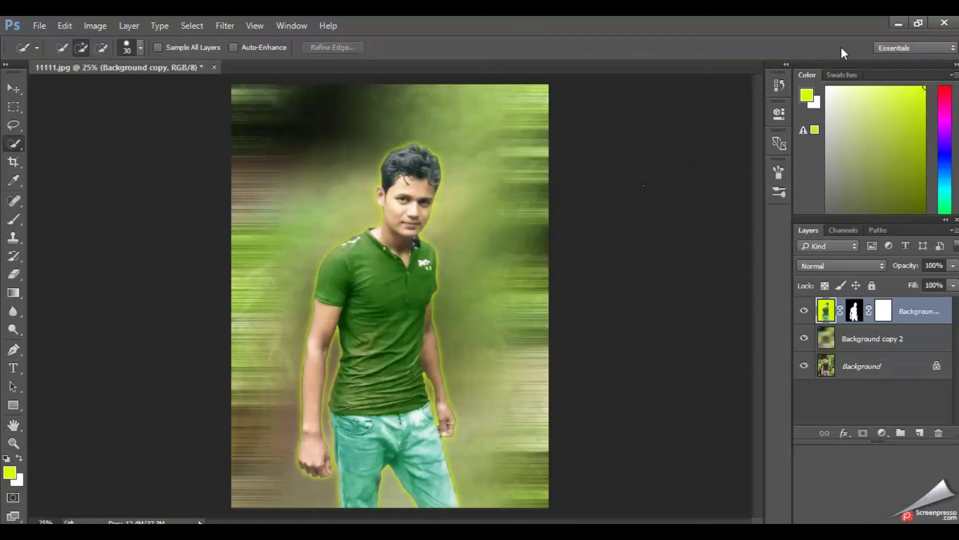
left_click(900, 23)
Open 11111.jpg in Photos, flip to Image Manipulation-2.jpg and back, then view it toolbar-free.
double_click(170, 202)
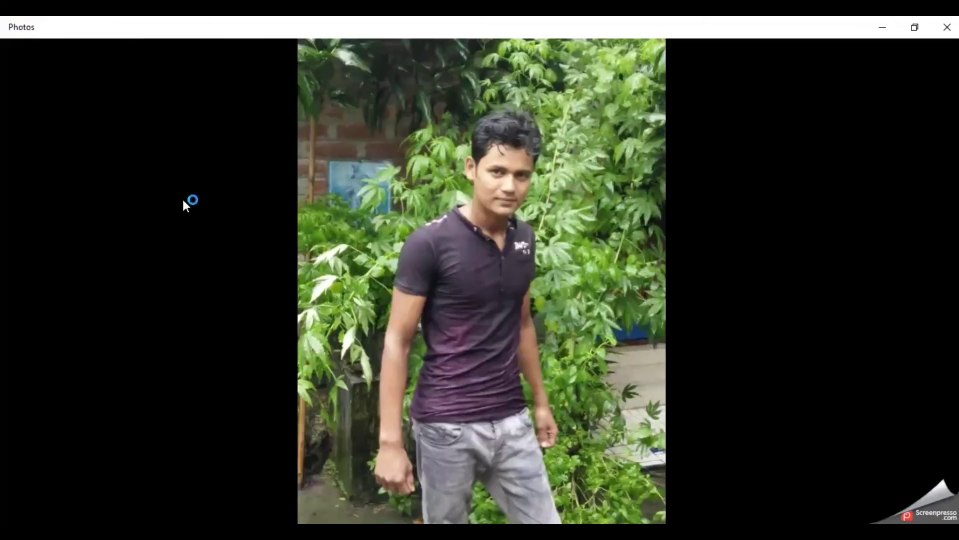
left_click(544, 504)
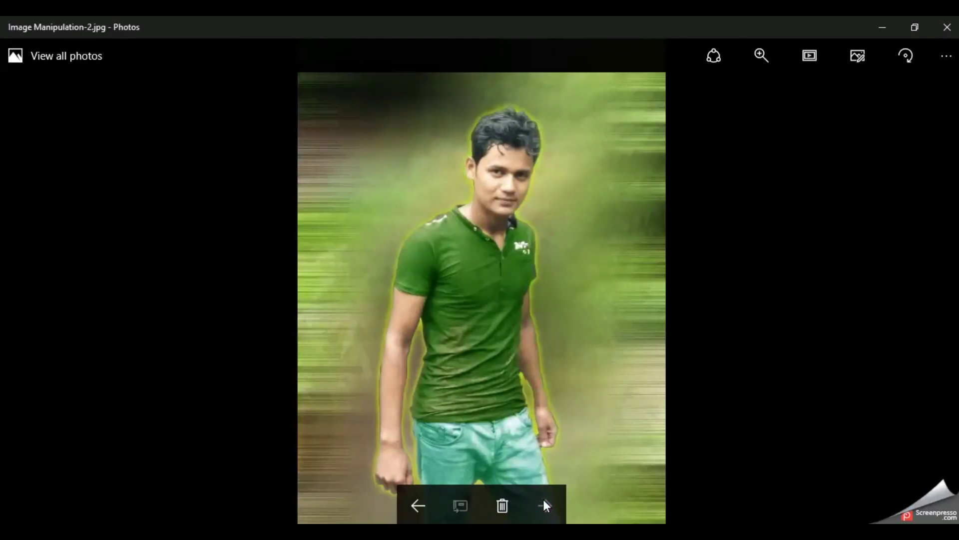
left_click(417, 505)
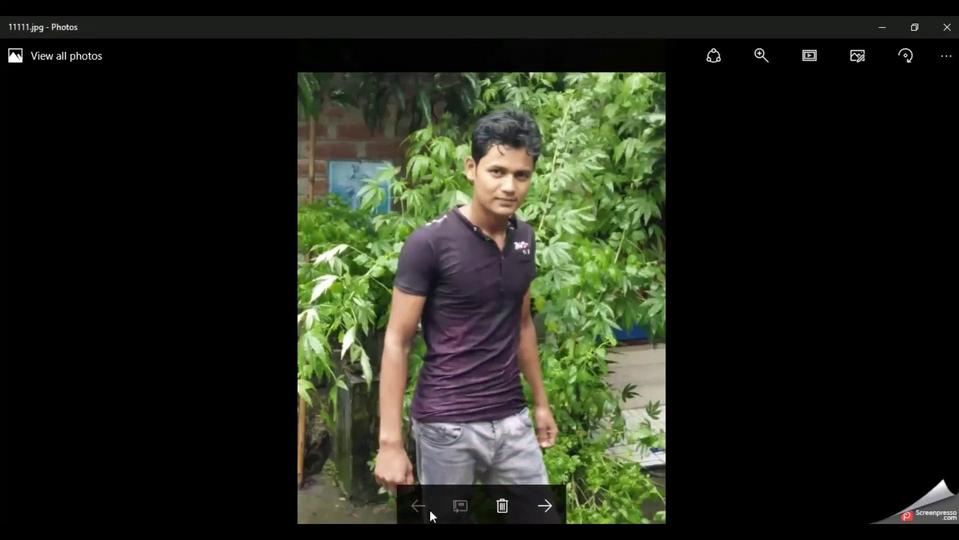
left_click(543, 506)
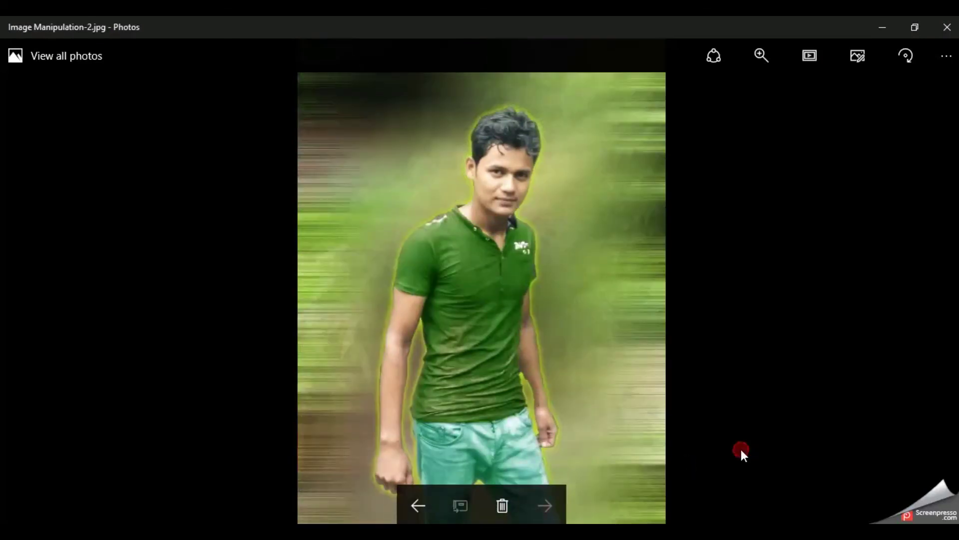
left_click(741, 448)
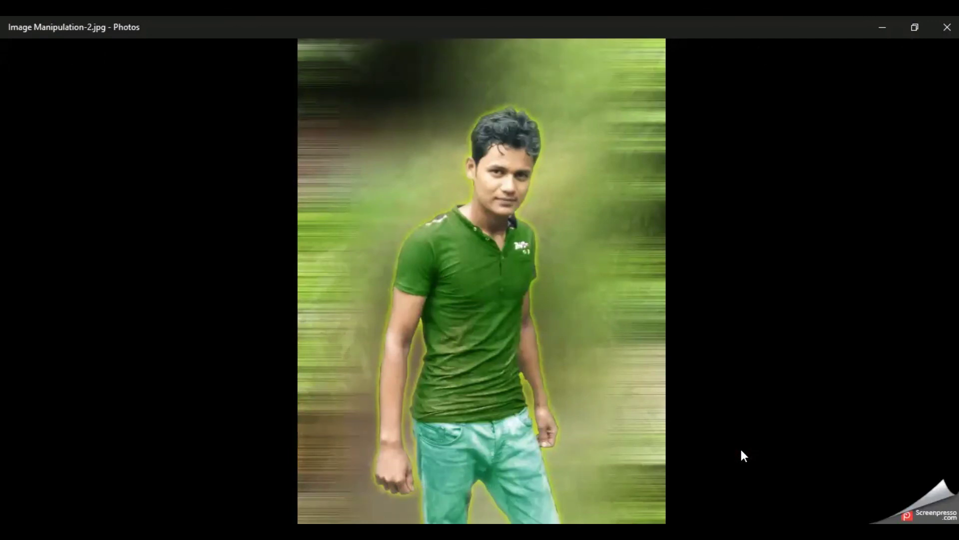